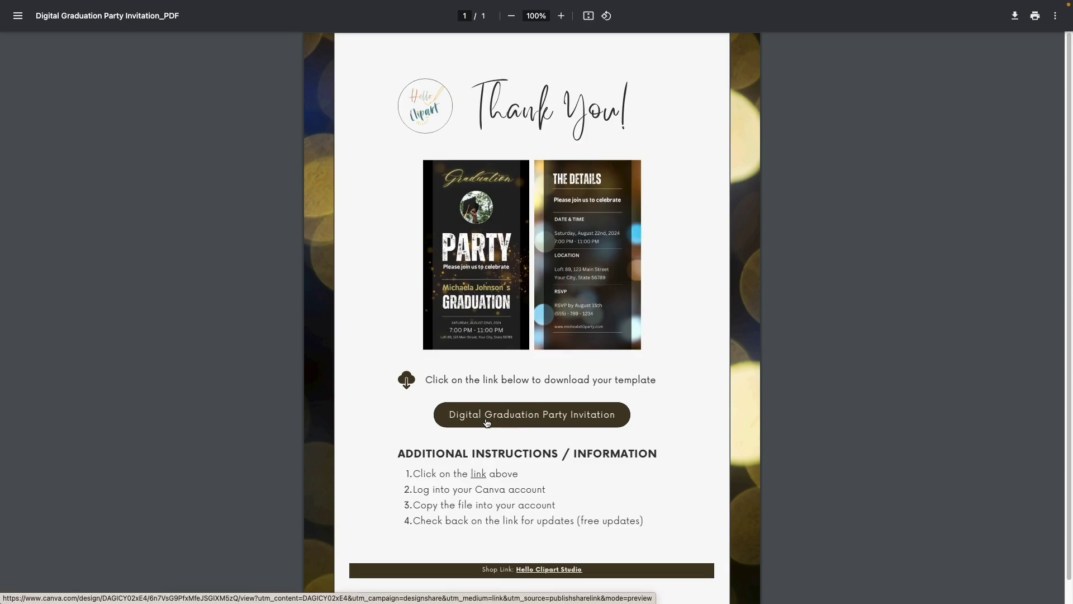
Open the shared 'Digital Graduation Party Invitation' Canva template from the PDF link.
click(487, 423)
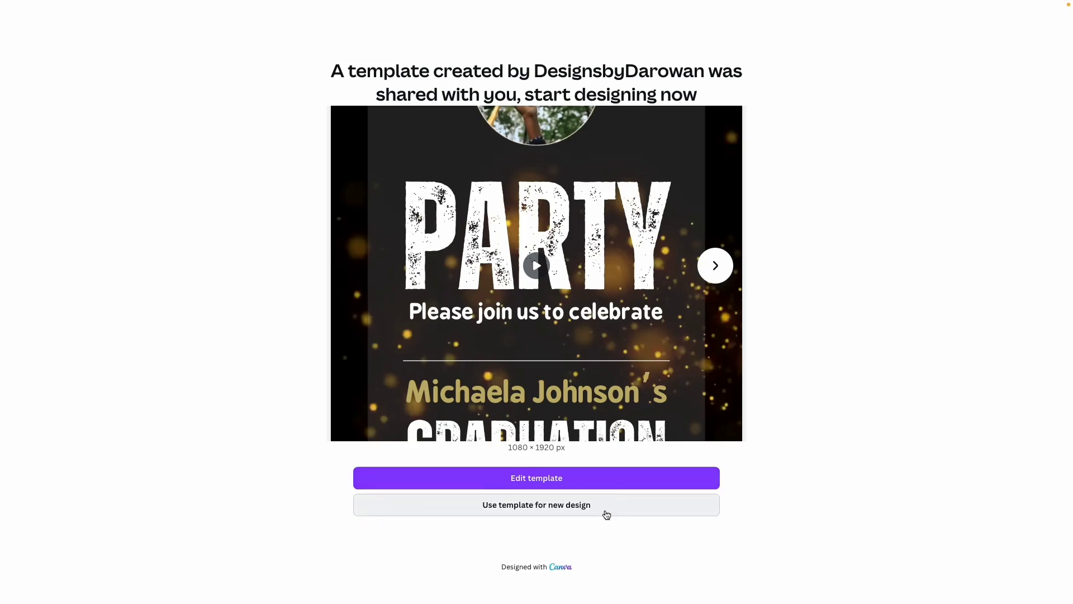
Create a new editable design from the shared graduation party invitation template.
click(607, 514)
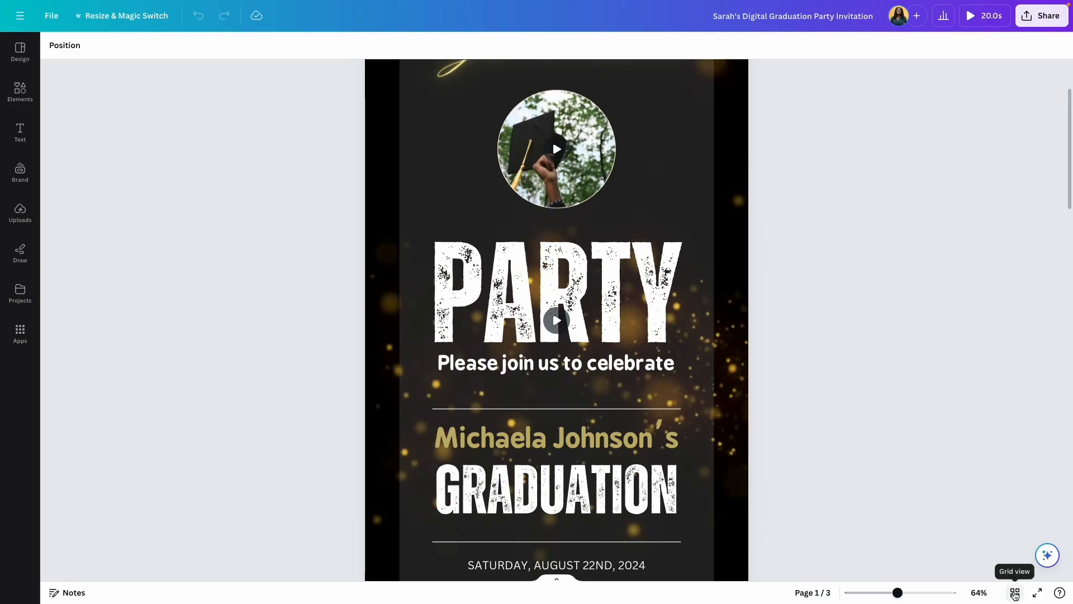
click(1015, 592)
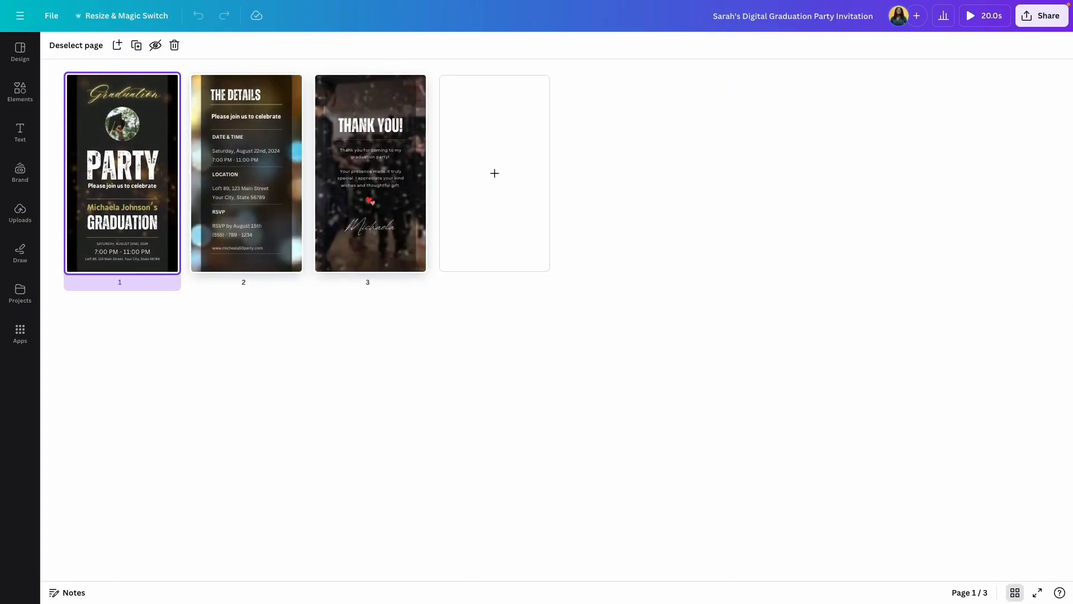
drag(222, 311, 141, 272)
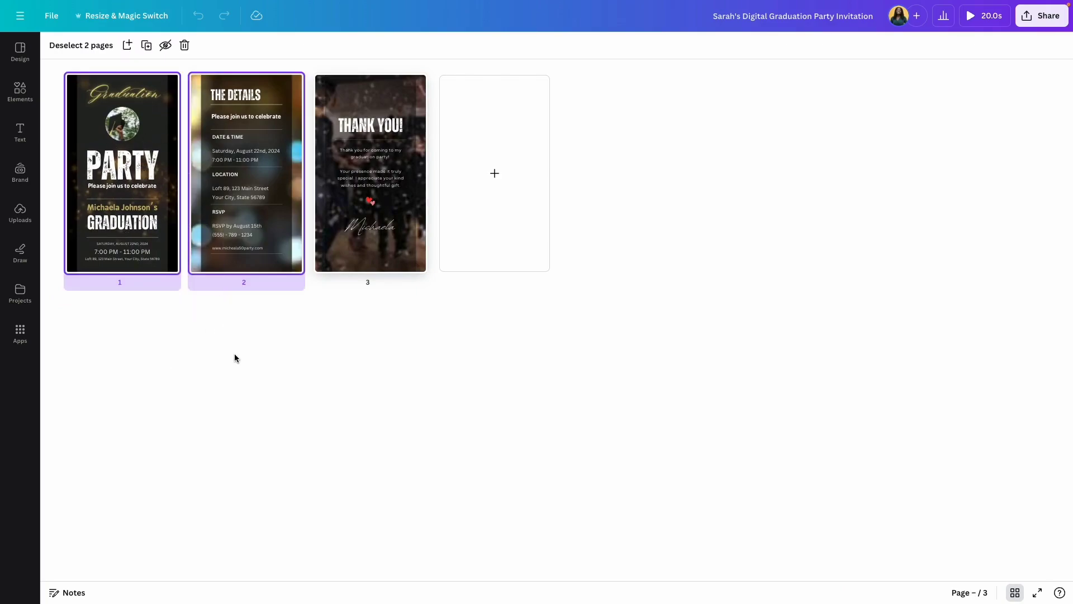
click(369, 224)
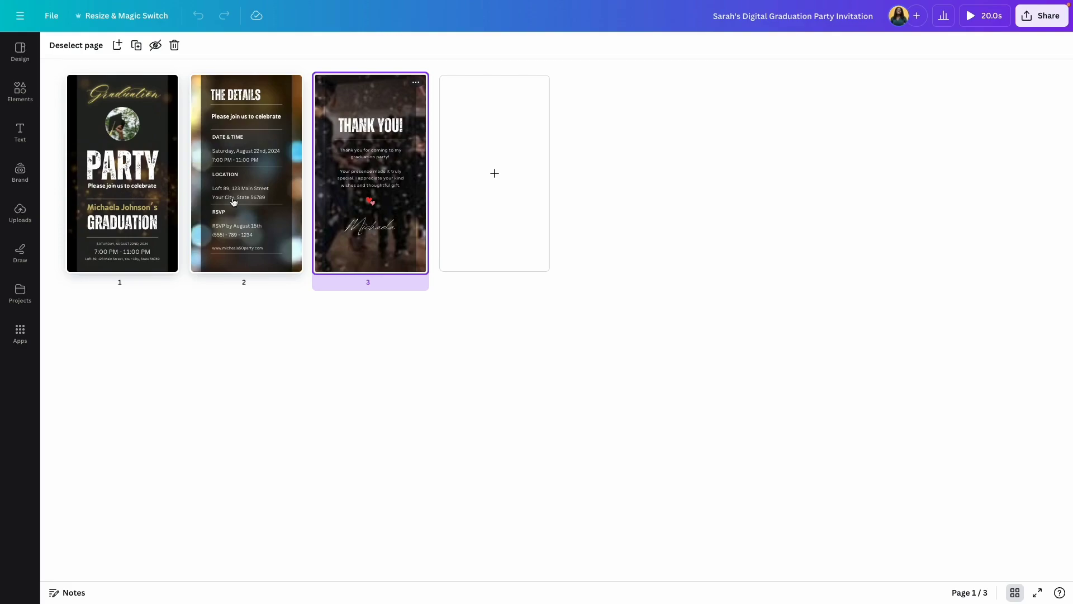
click(863, 295)
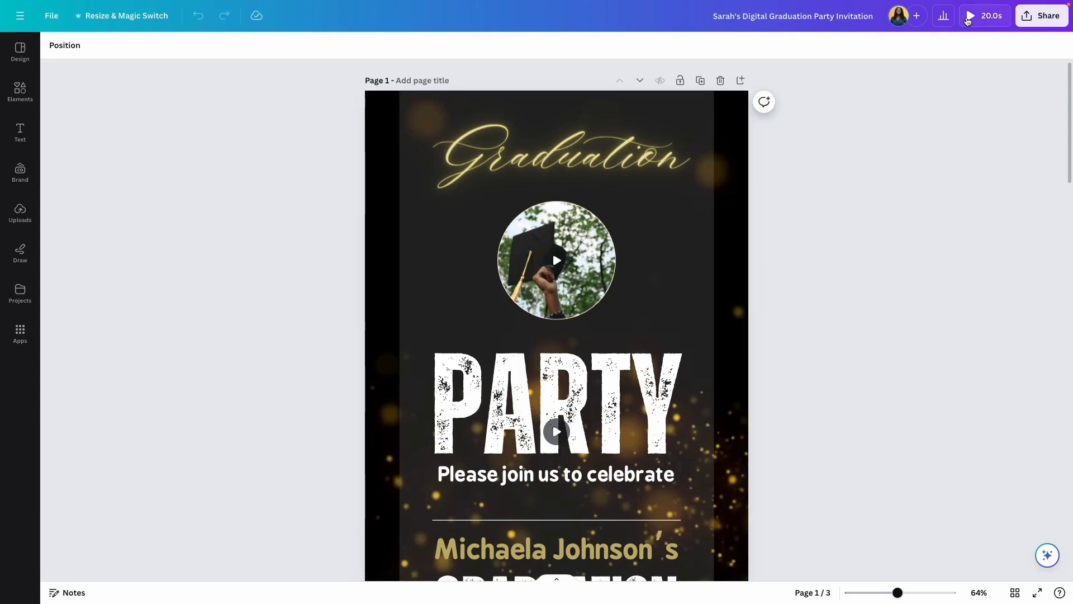
click(970, 20)
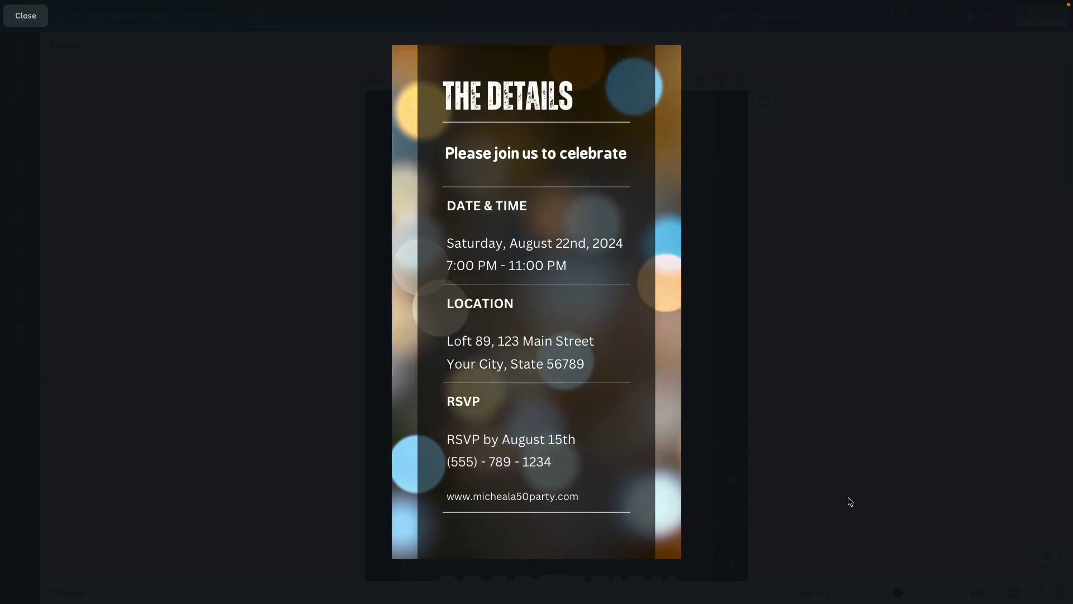
key(Escape)
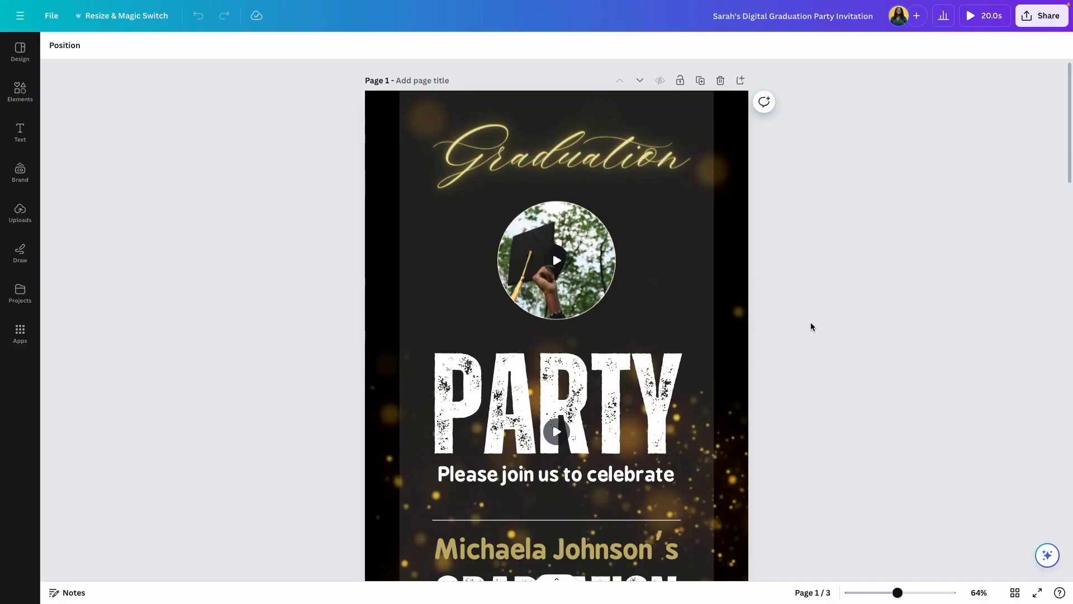
click(729, 237)
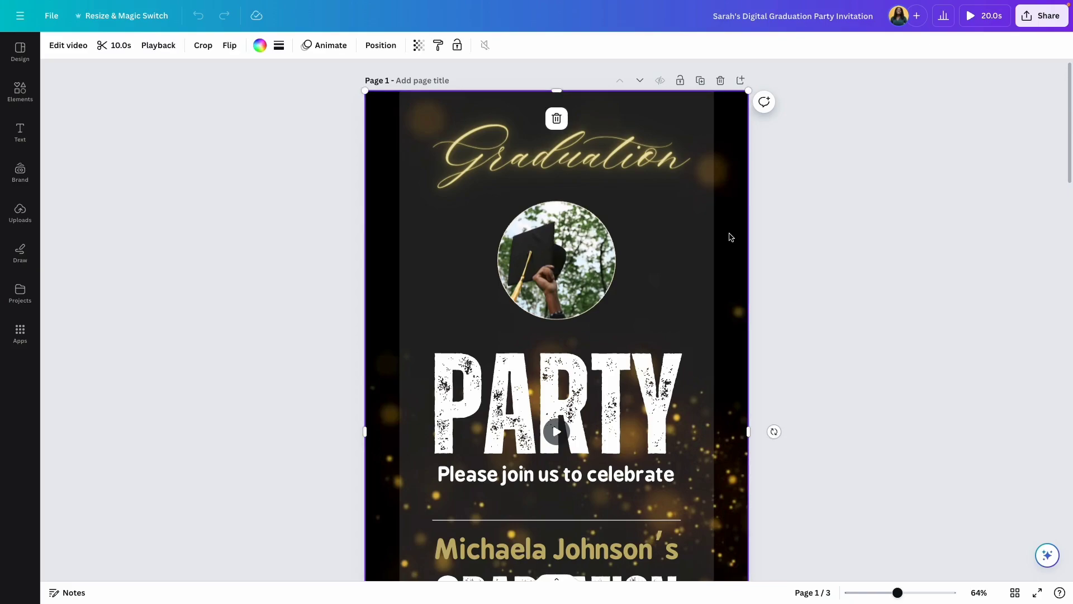
scroll(729, 237, down, 8)
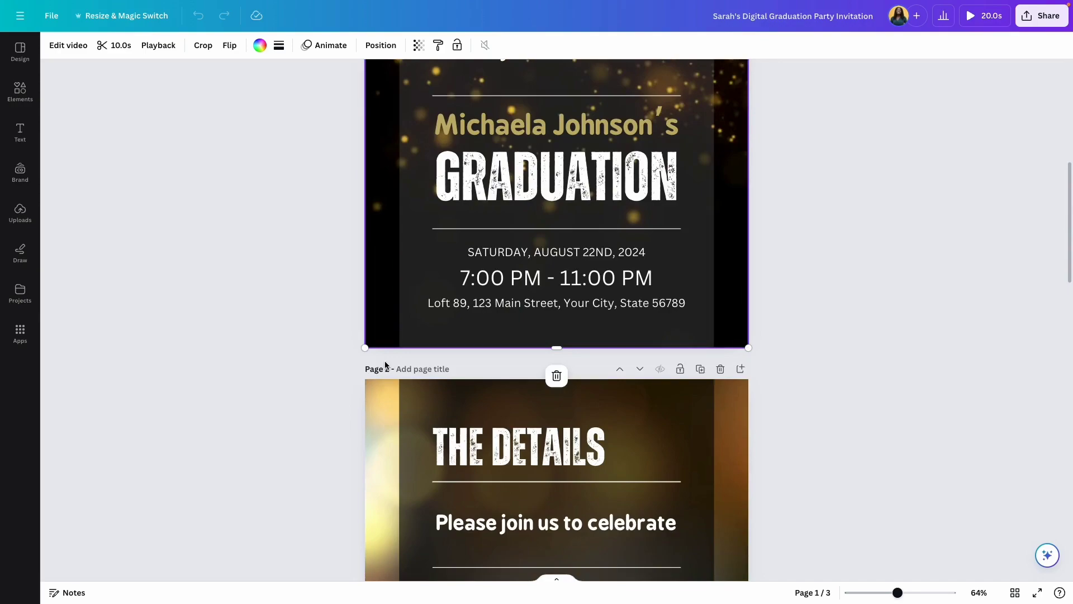
scroll(387, 364, down, 12)
click(384, 438)
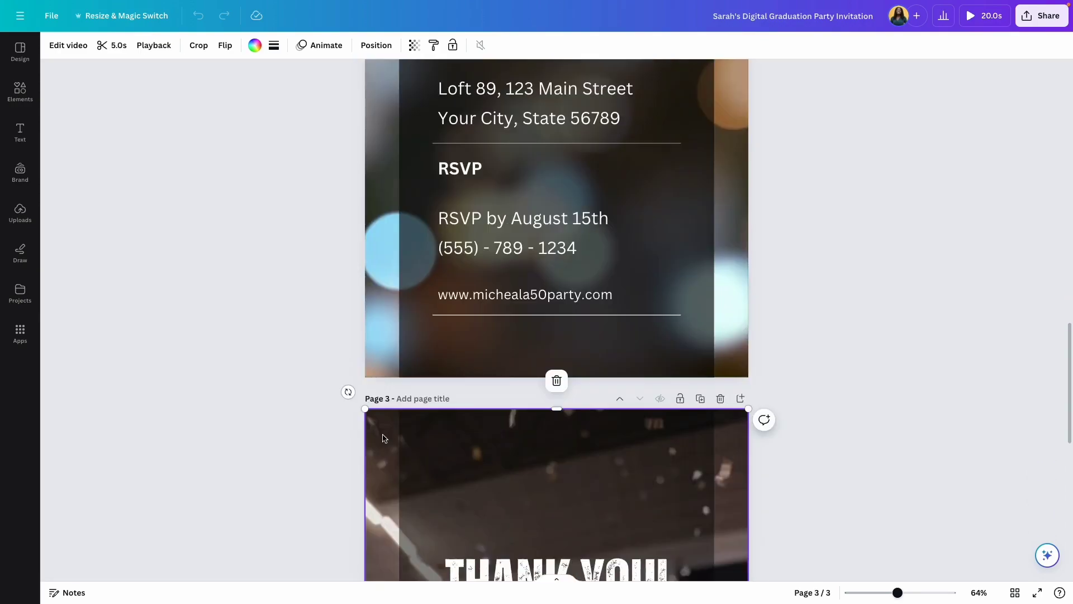
scroll(384, 436, down, 1)
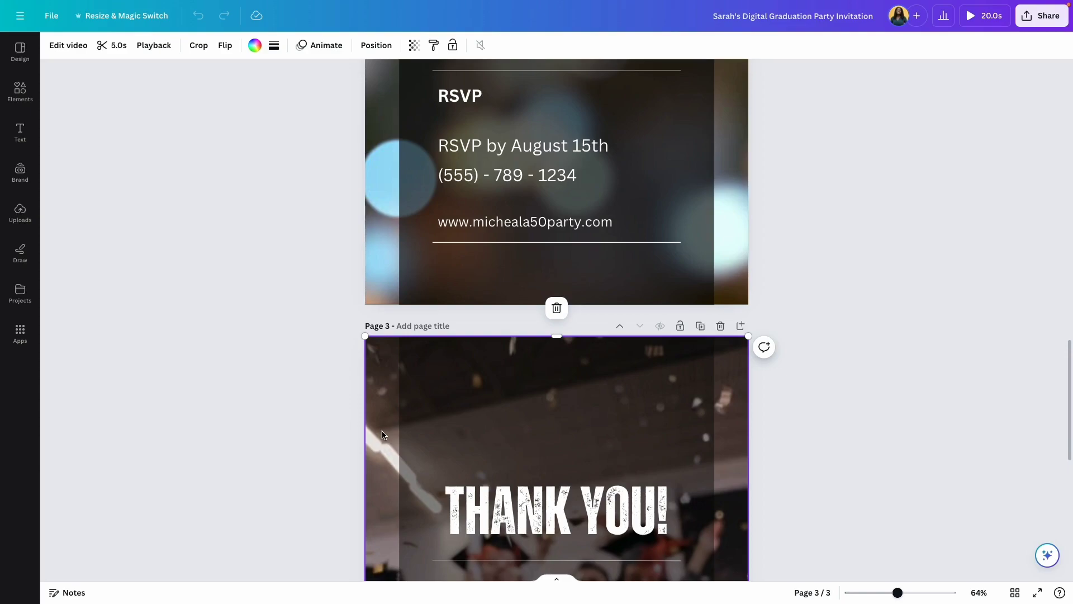
scroll(768, 268, up, 20)
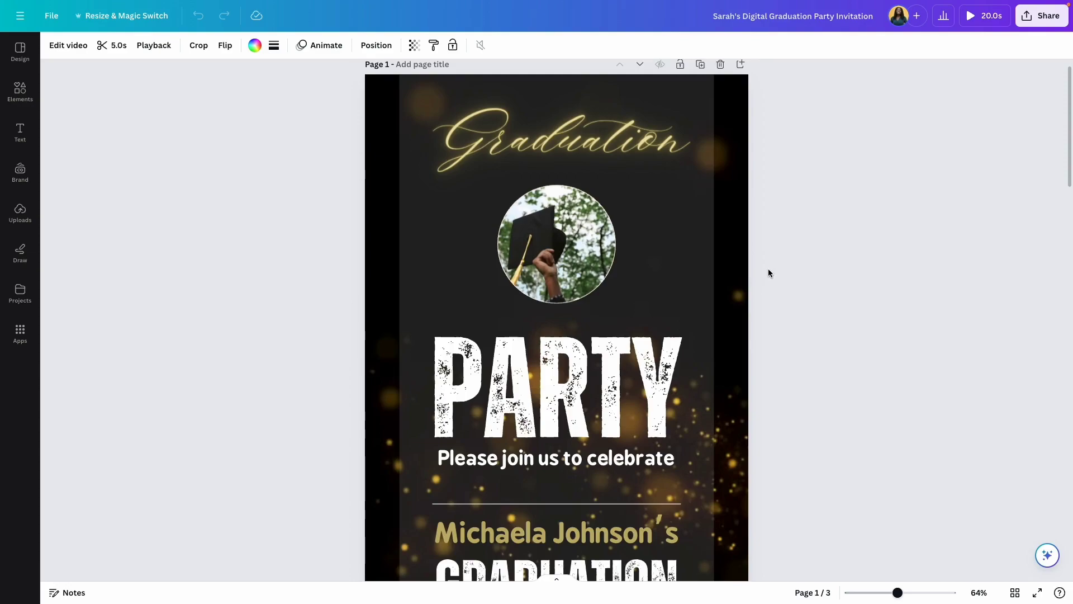
scroll(769, 272, up, 1)
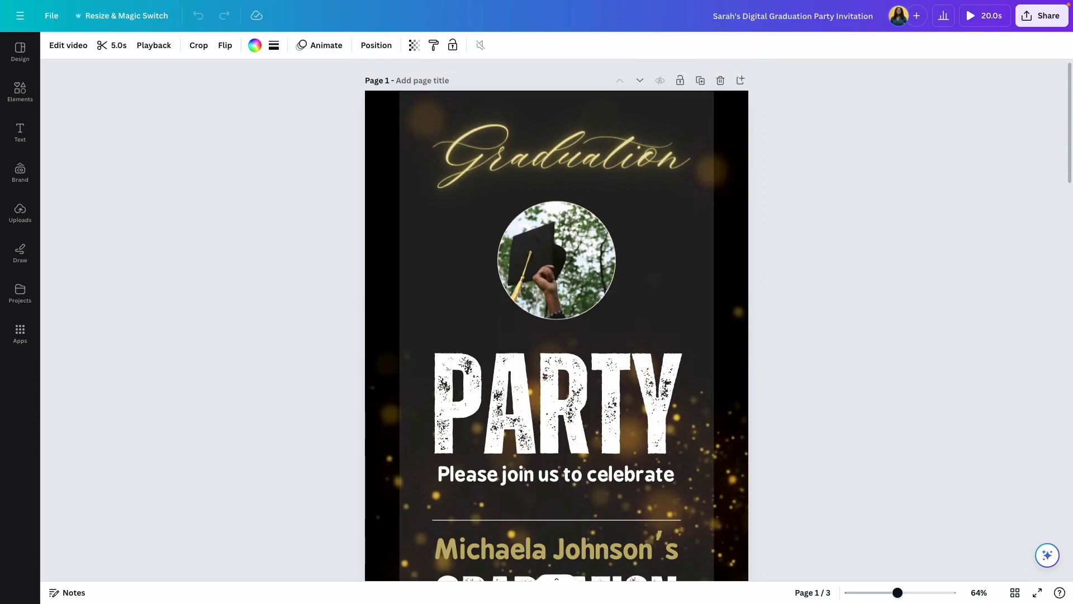
click(559, 160)
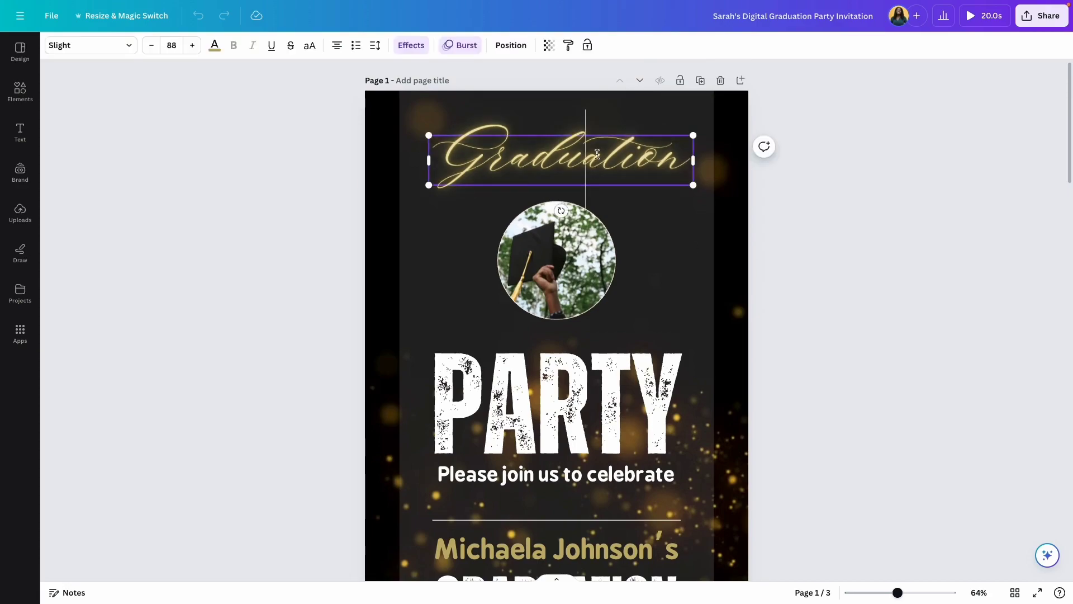
click(598, 154)
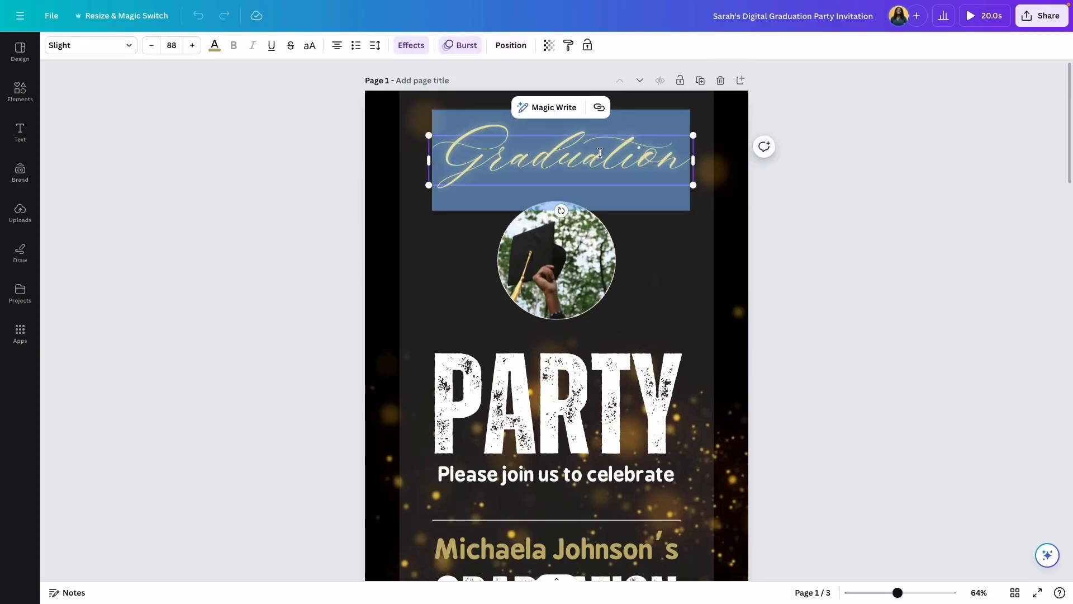
click(661, 180)
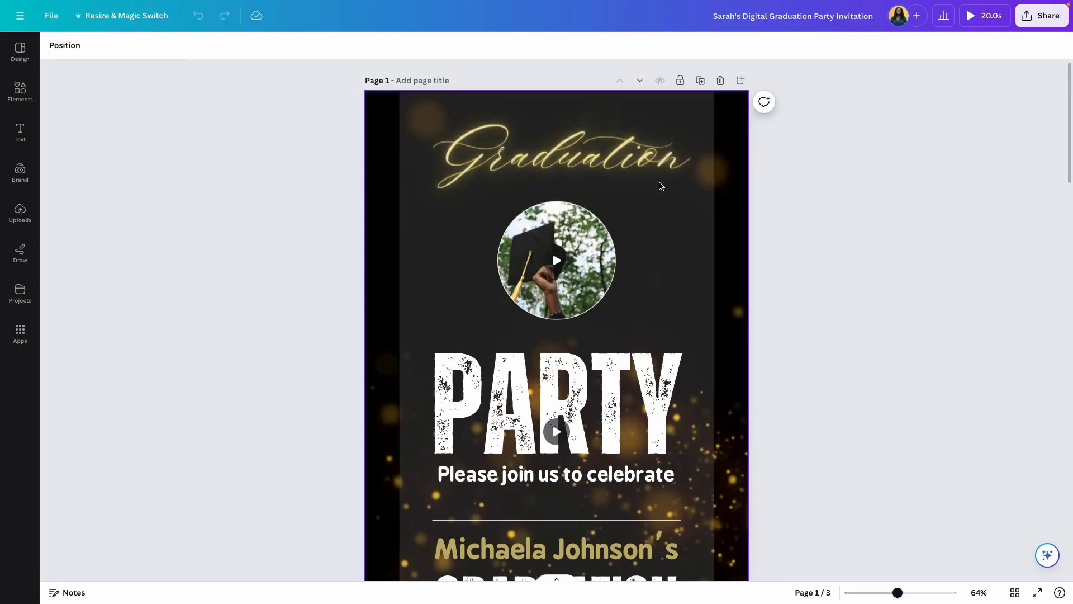
click(598, 229)
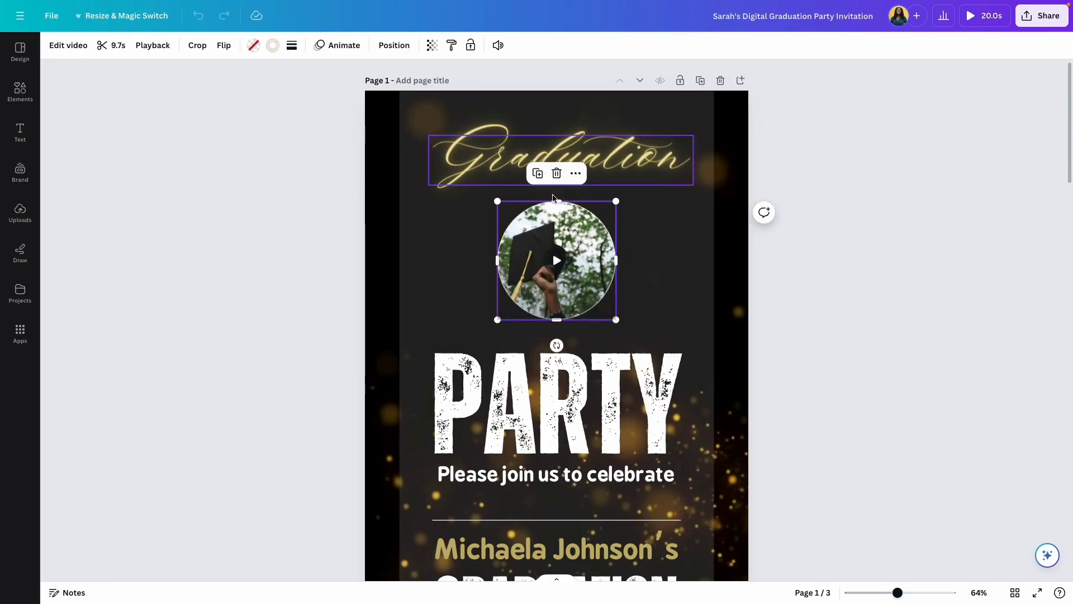
key(space)
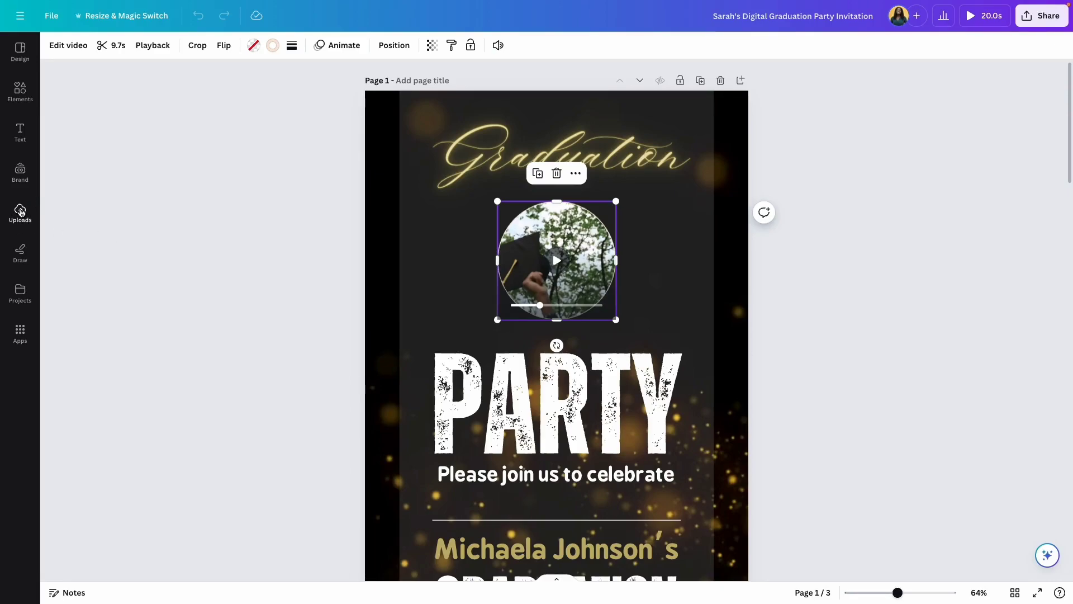
Upload the graduate photo and drop it into page 1's circular frame.
click(20, 212)
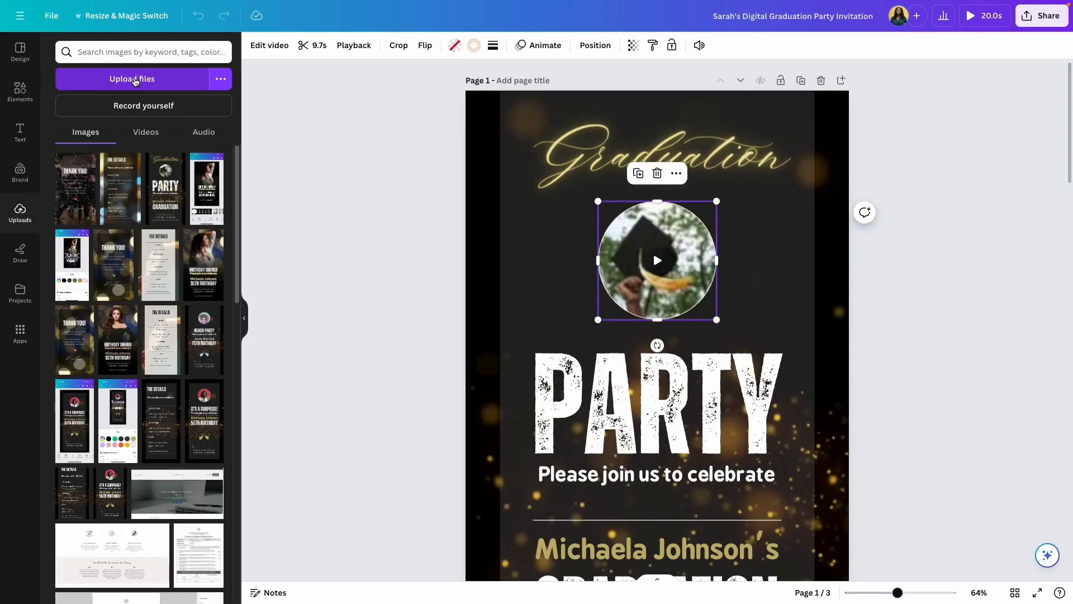
click(134, 79)
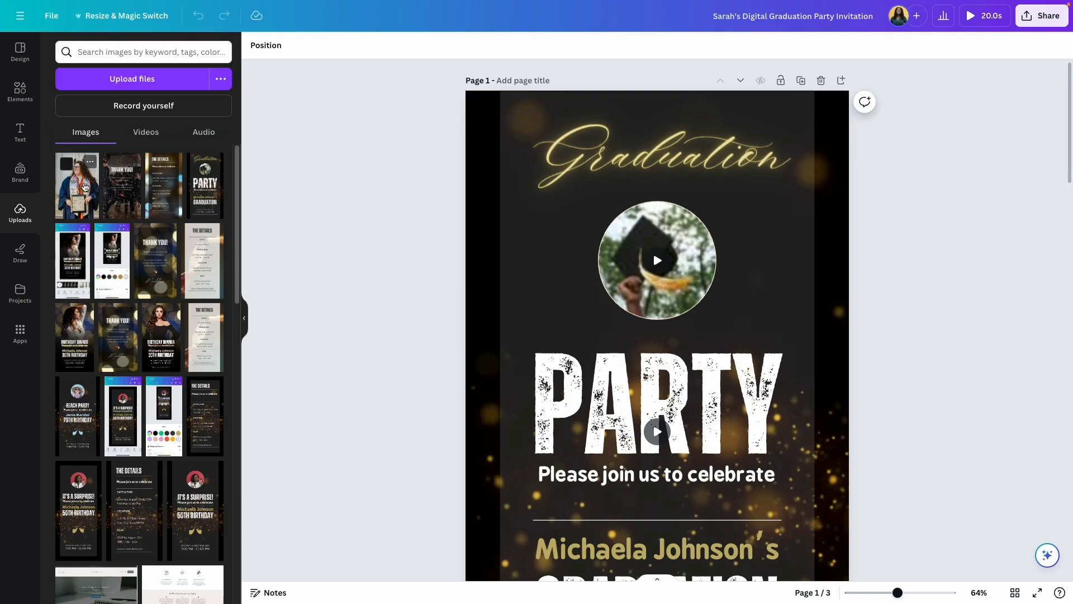
drag(77, 191, 642, 239)
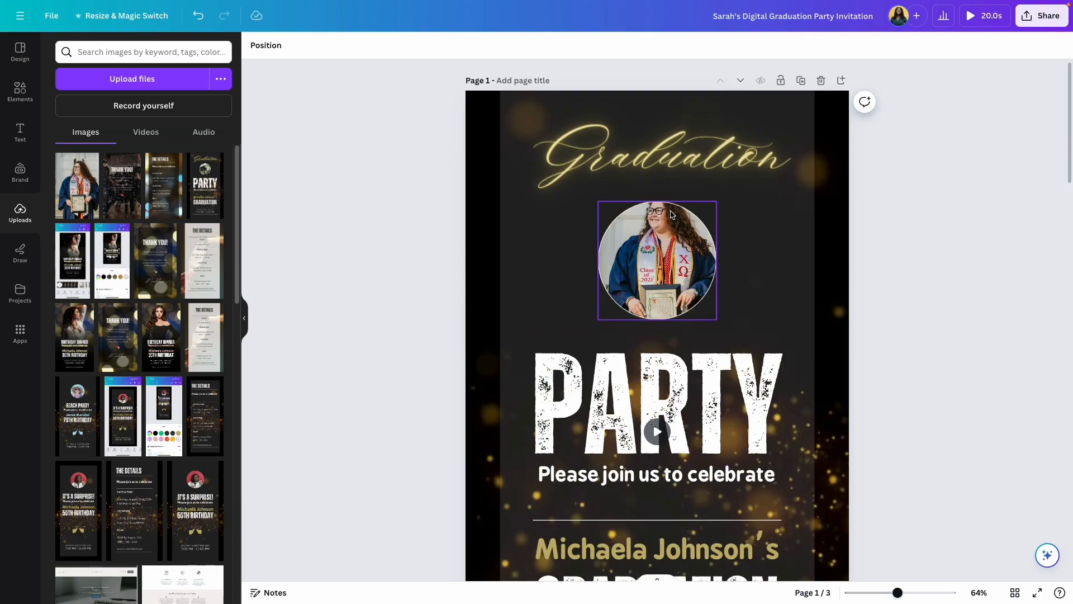
Crop and enlarge the photo inside the circle to frame the face and stole.
double_click(670, 215)
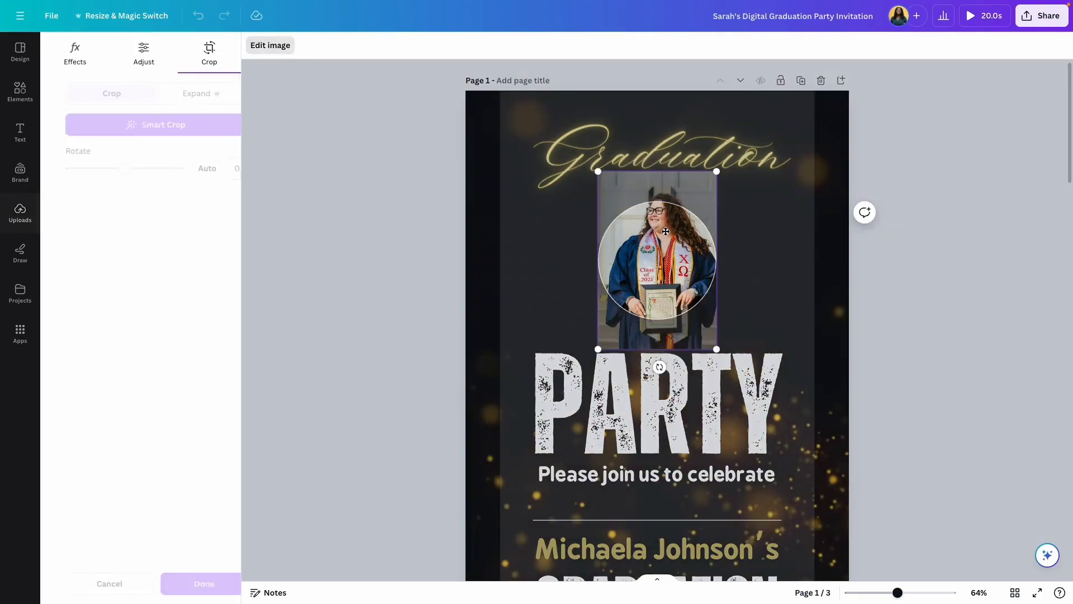
drag(628, 337, 628, 365)
key(Escape)
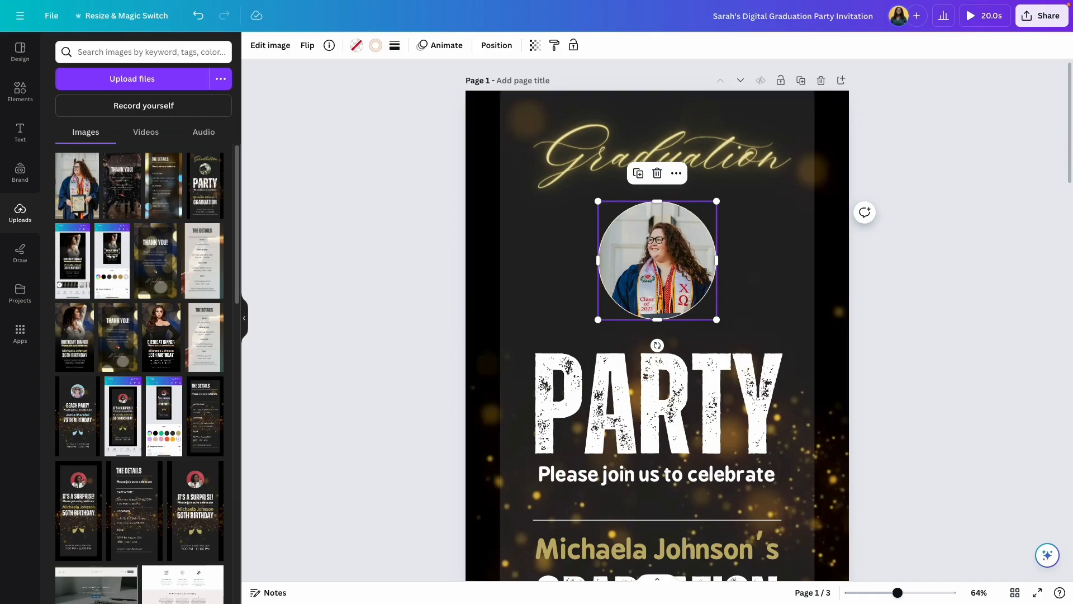
key(Return)
drag(594, 383, 562, 432)
drag(672, 387, 681, 363)
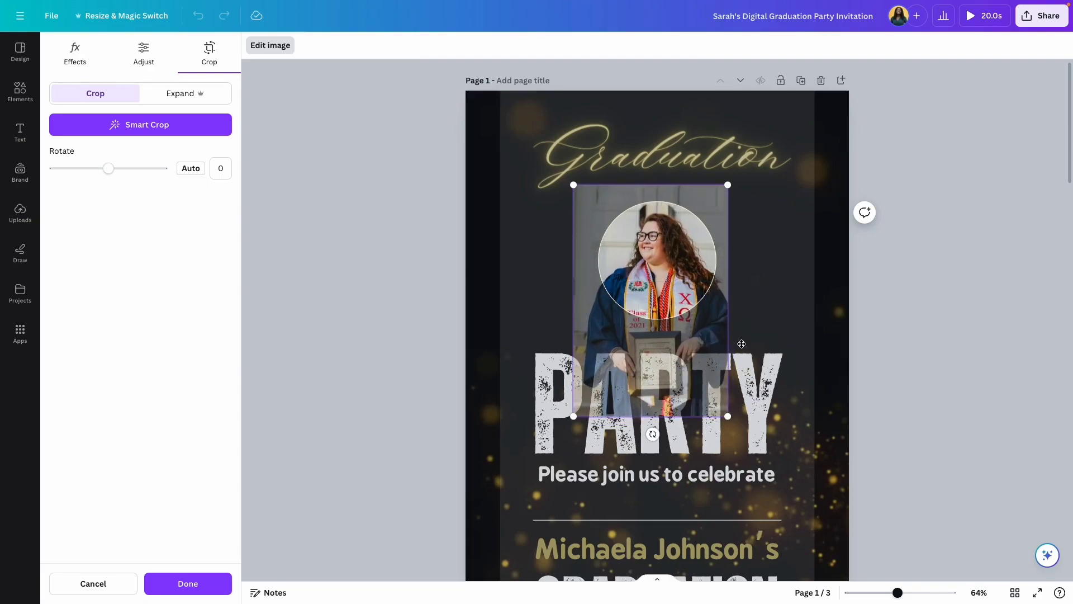
click(210, 575)
click(879, 329)
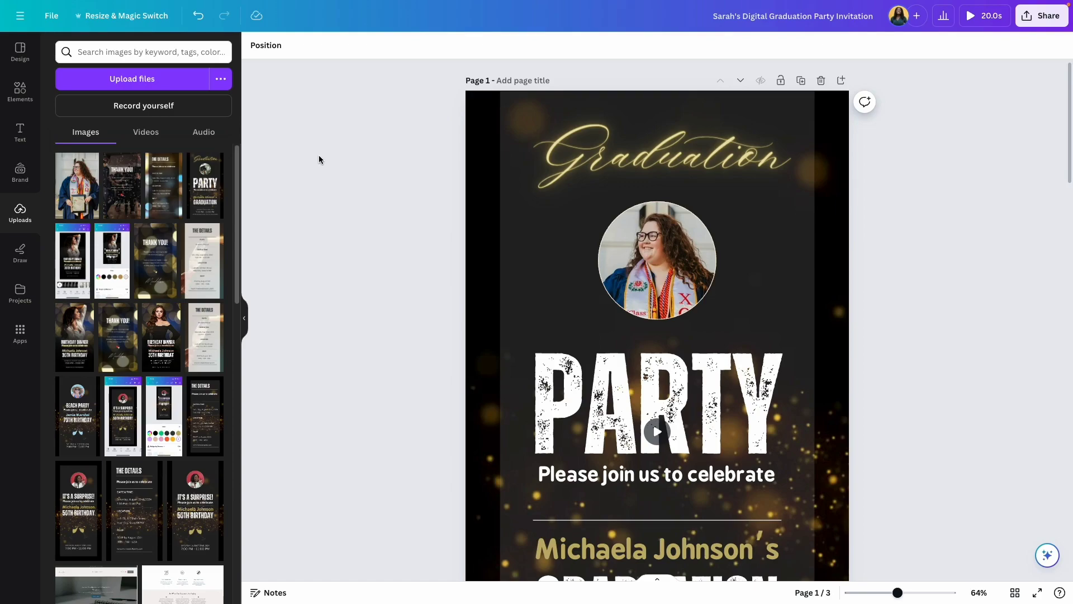
Search Elements videos for 'graduation' and drop the 34-second clip into the circle.
click(20, 91)
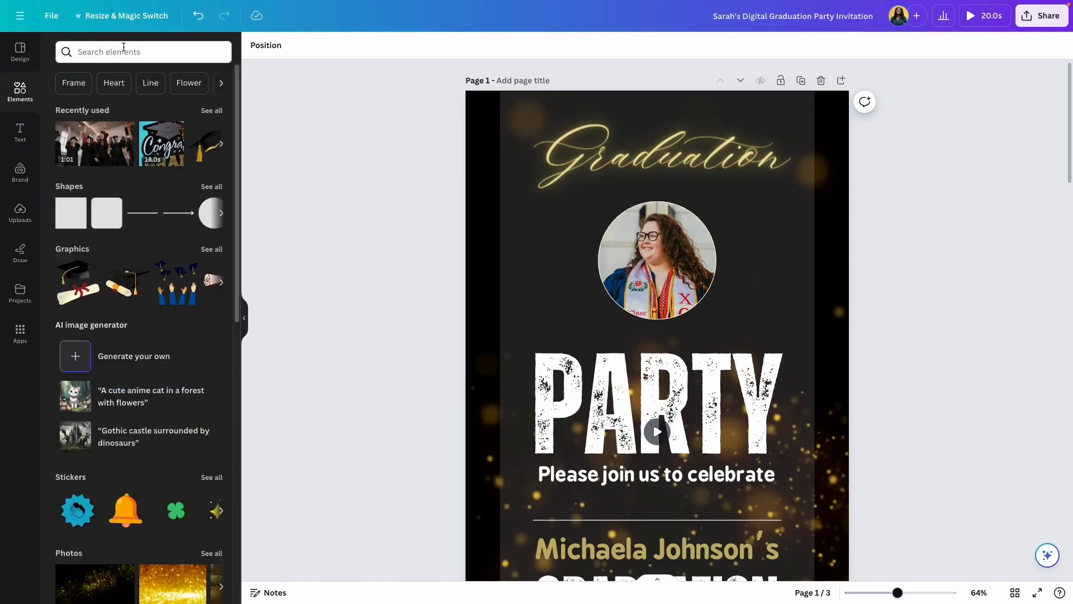
click(124, 49)
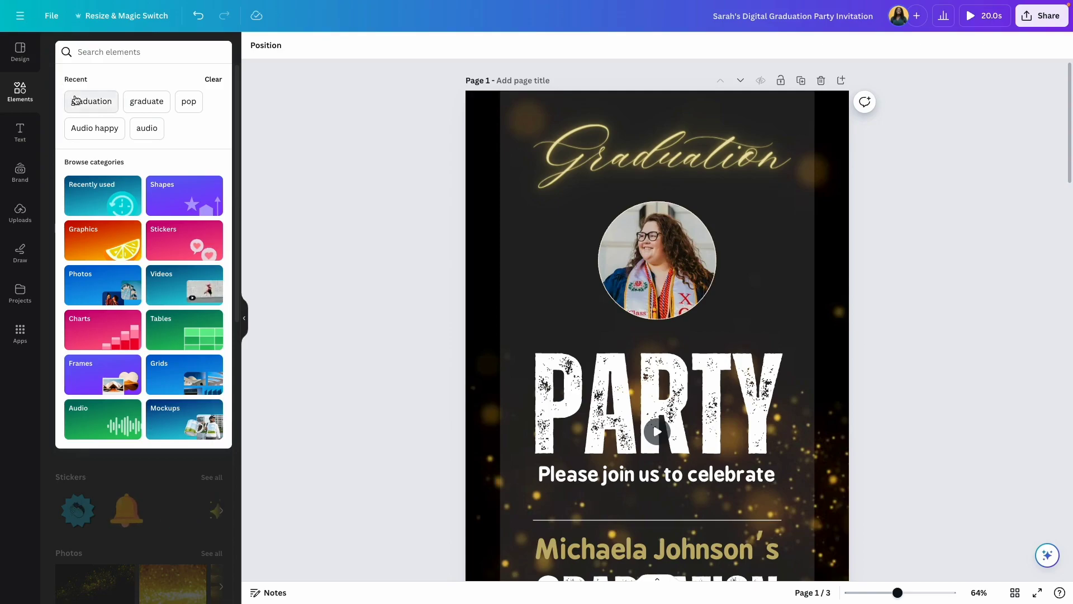
click(75, 100)
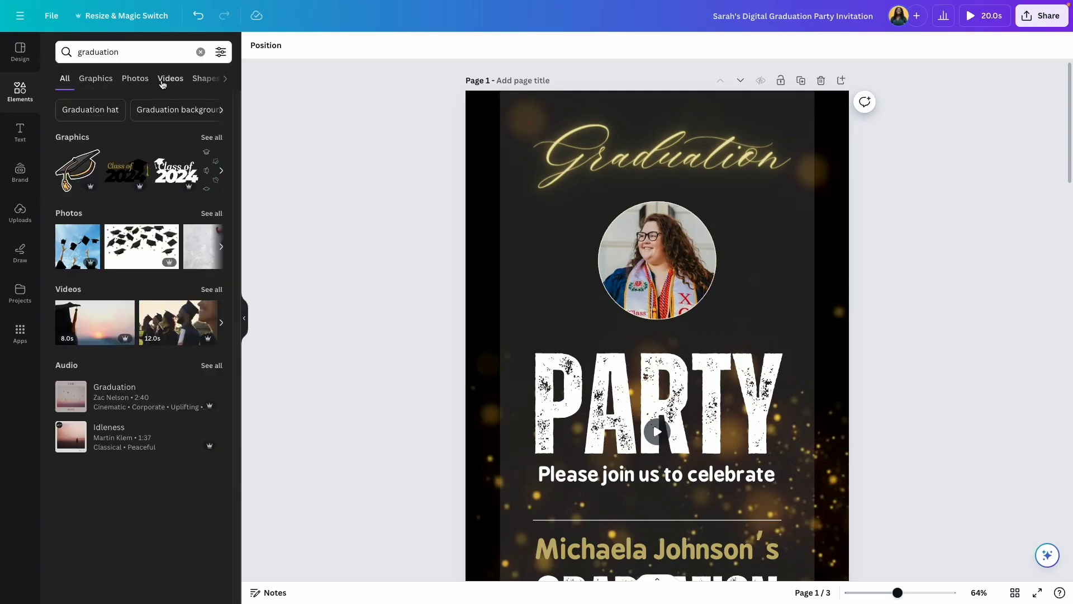
click(165, 83)
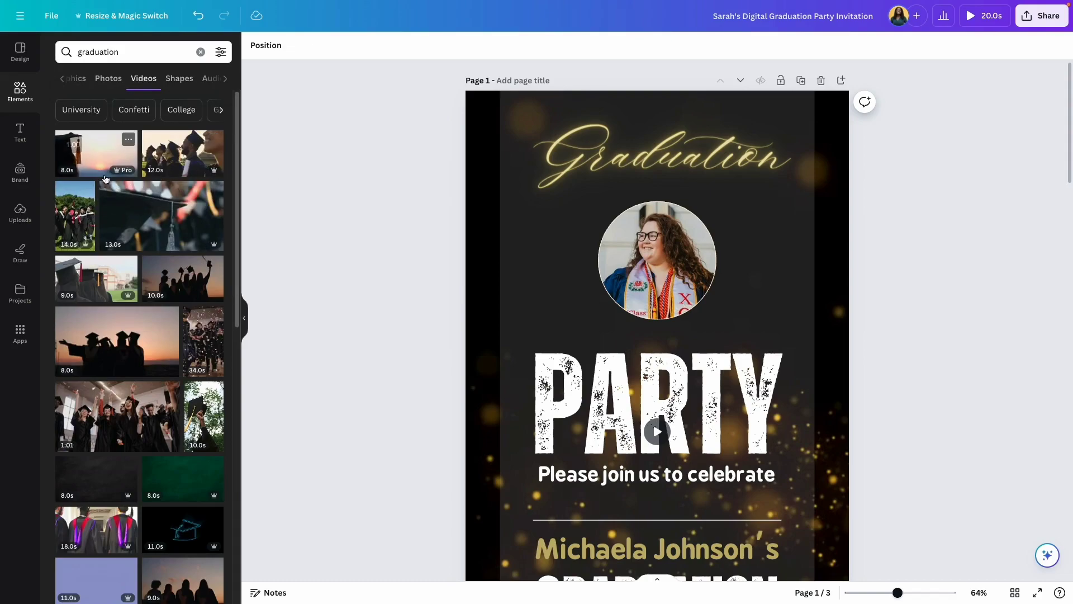
scroll(172, 305, down, 2)
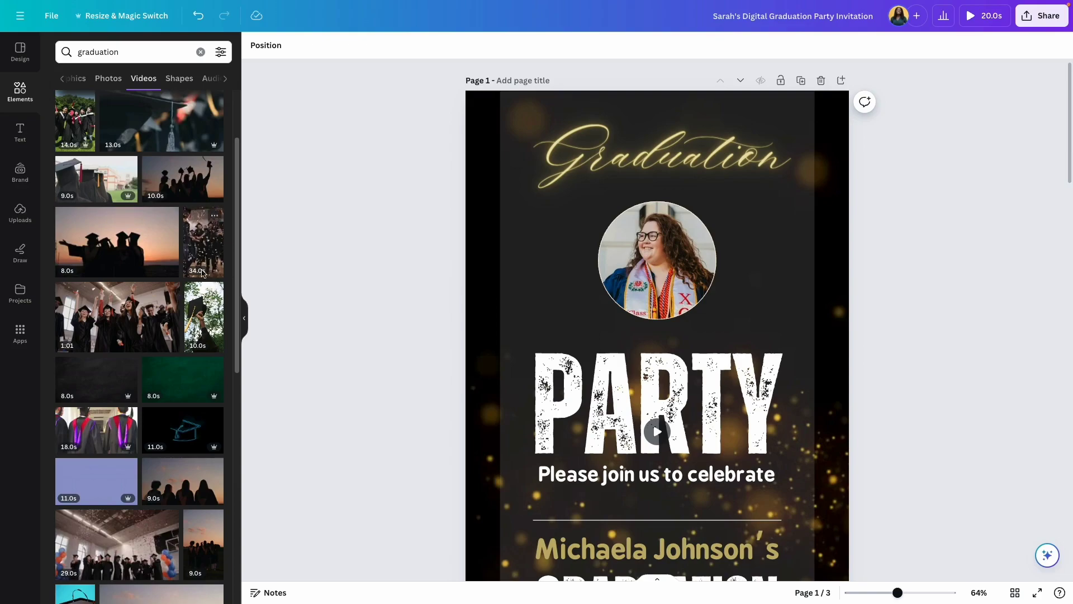
drag(211, 241, 654, 242)
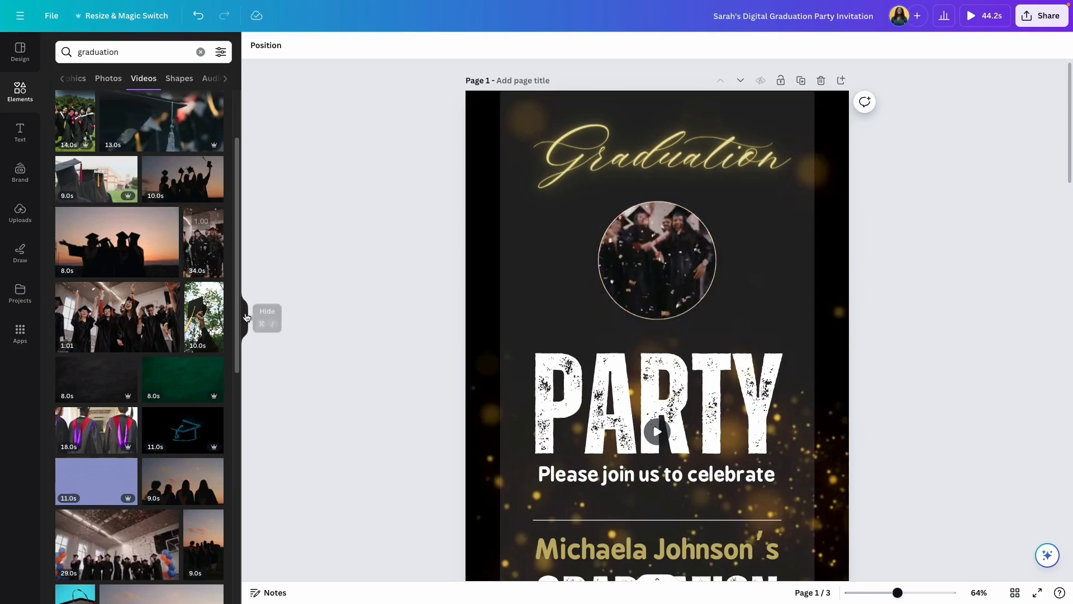
Hide the Elements panel and select the circular graduation video on page 1.
click(246, 316)
click(521, 270)
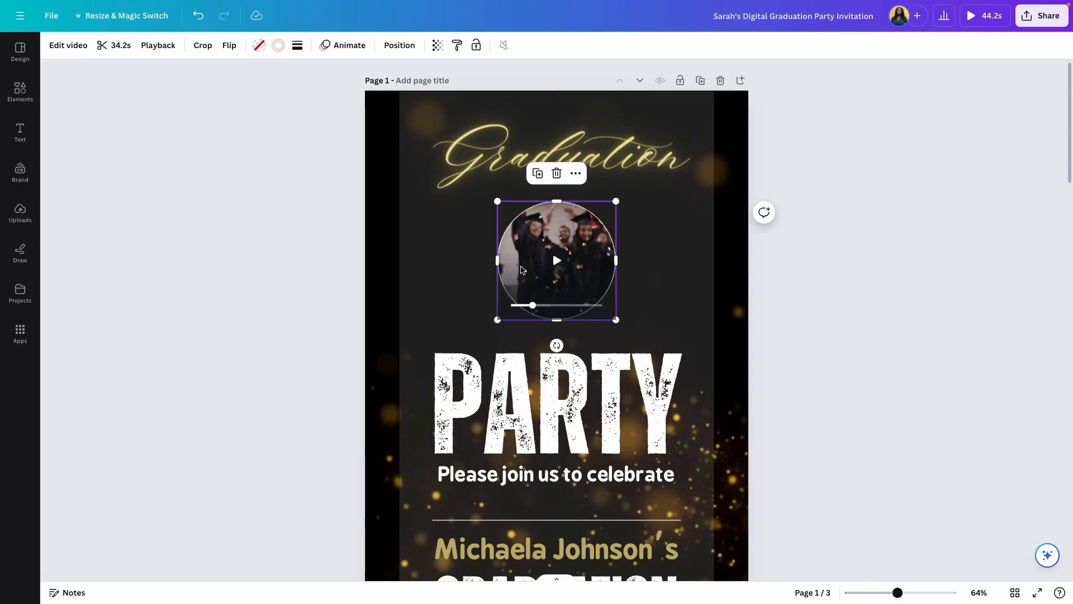
key(Escape)
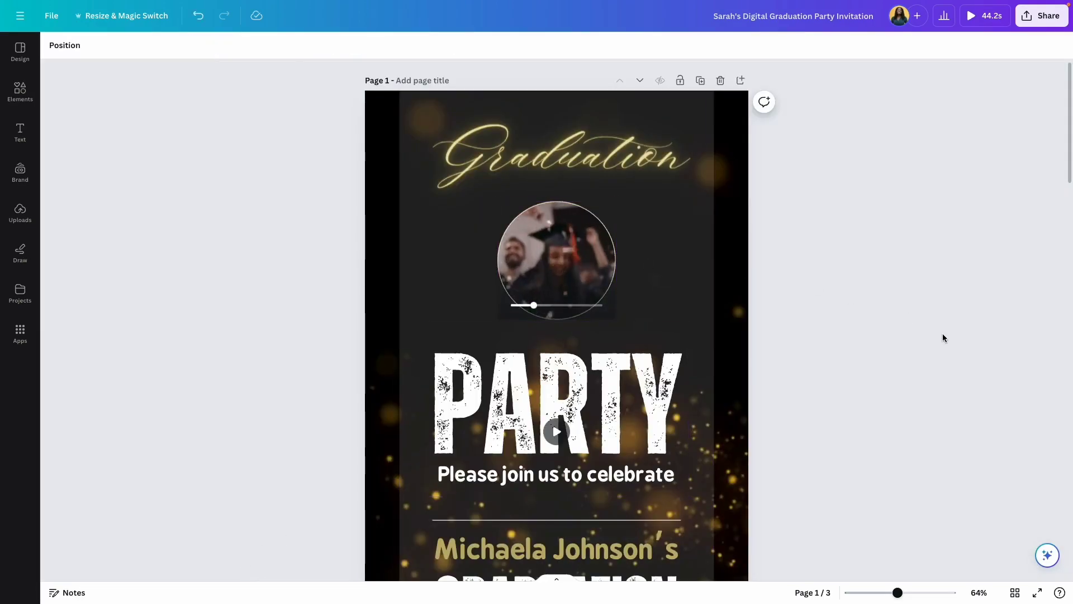
click(552, 249)
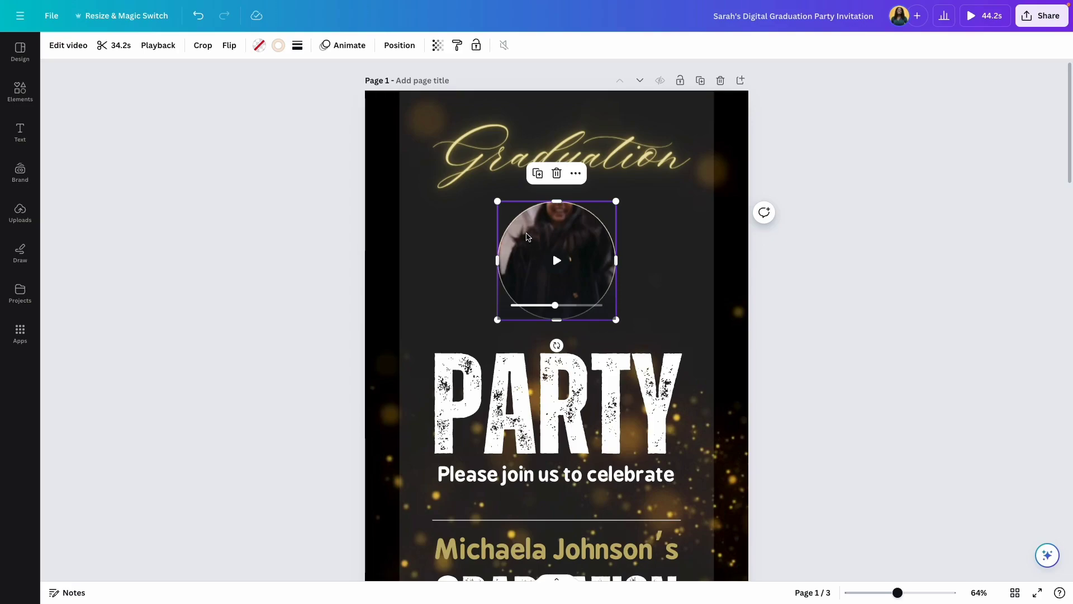
click(672, 285)
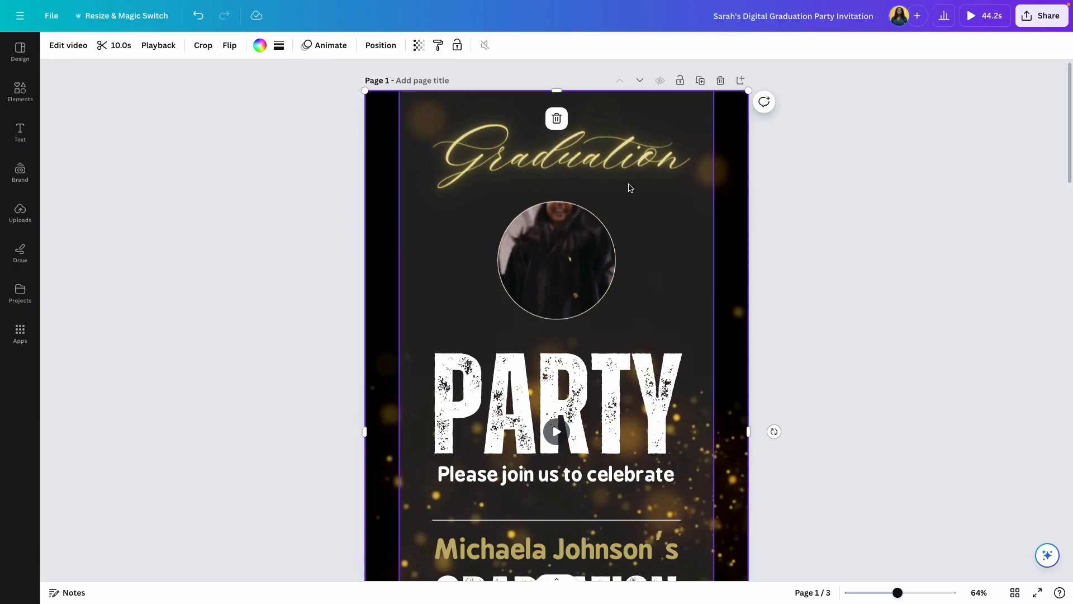
click(552, 250)
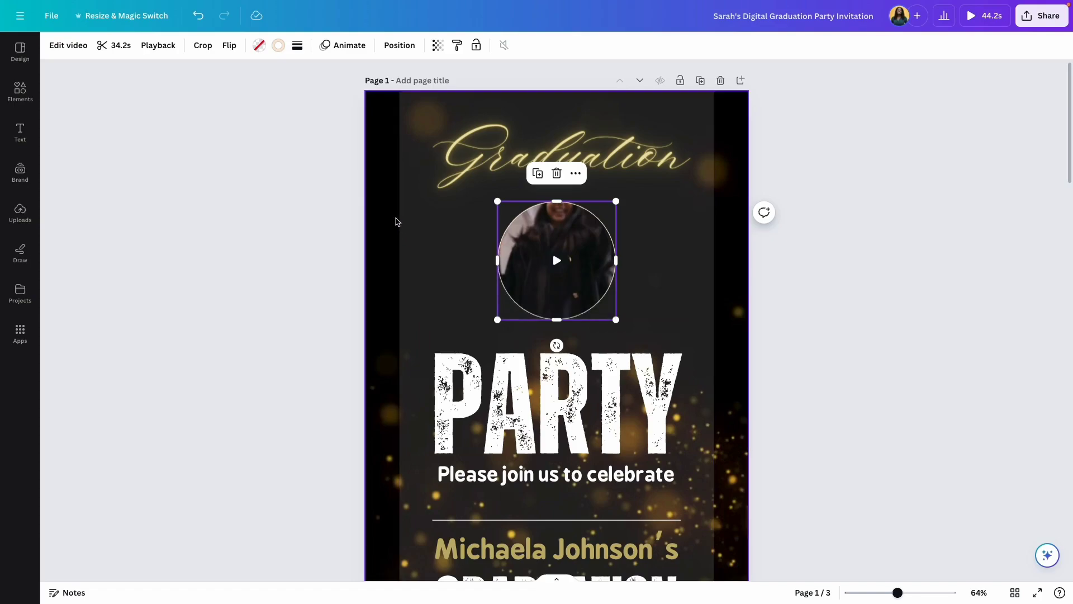
mouse_move(559, 268)
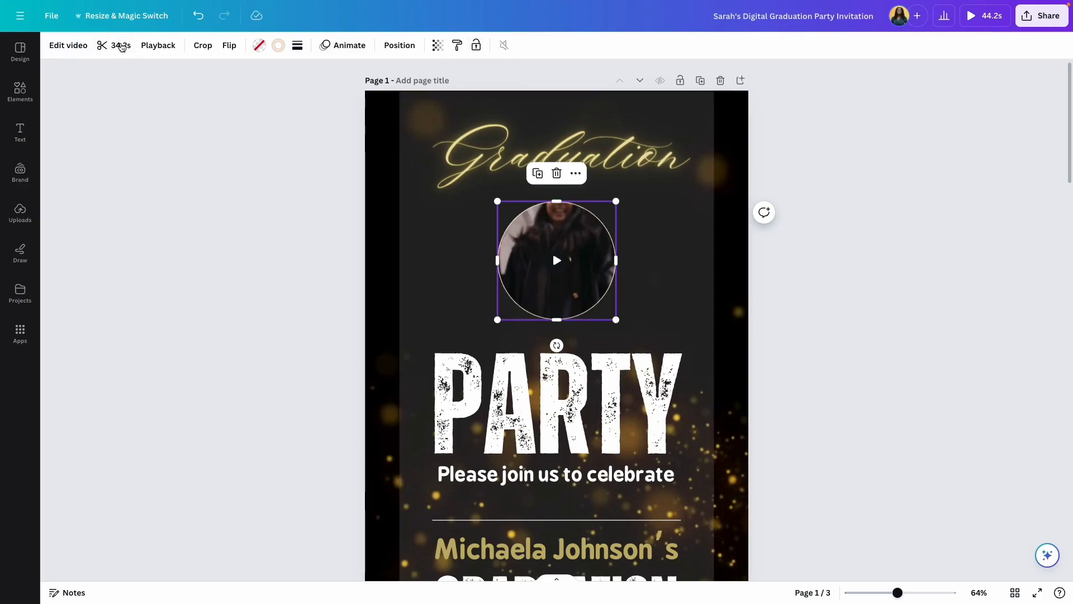
Trim the circular clip to 10 seconds, keeping a later stretch of the footage.
click(106, 47)
click(169, 45)
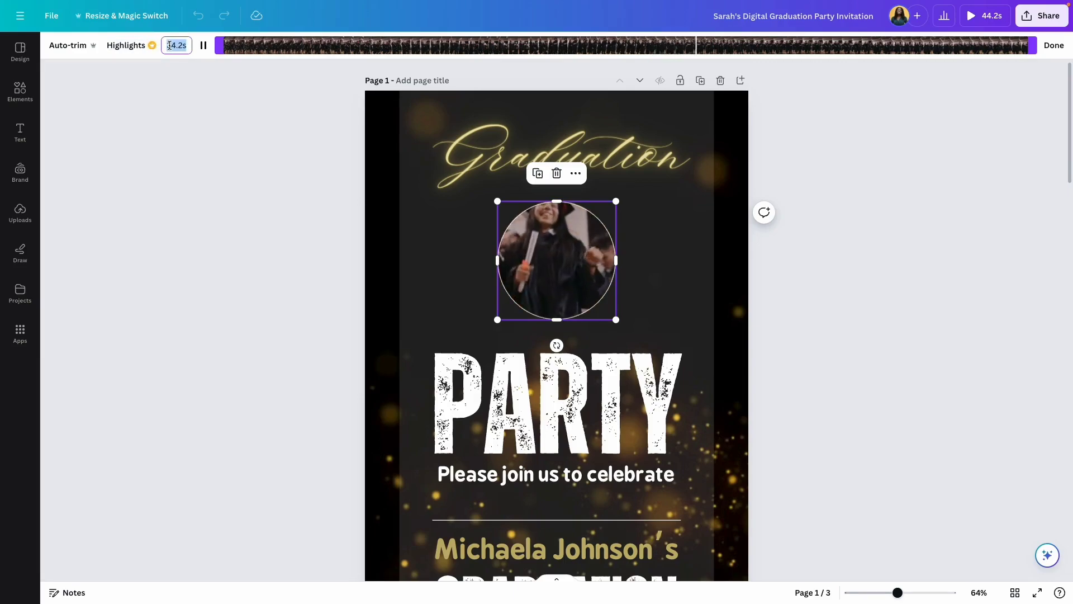
text(10)
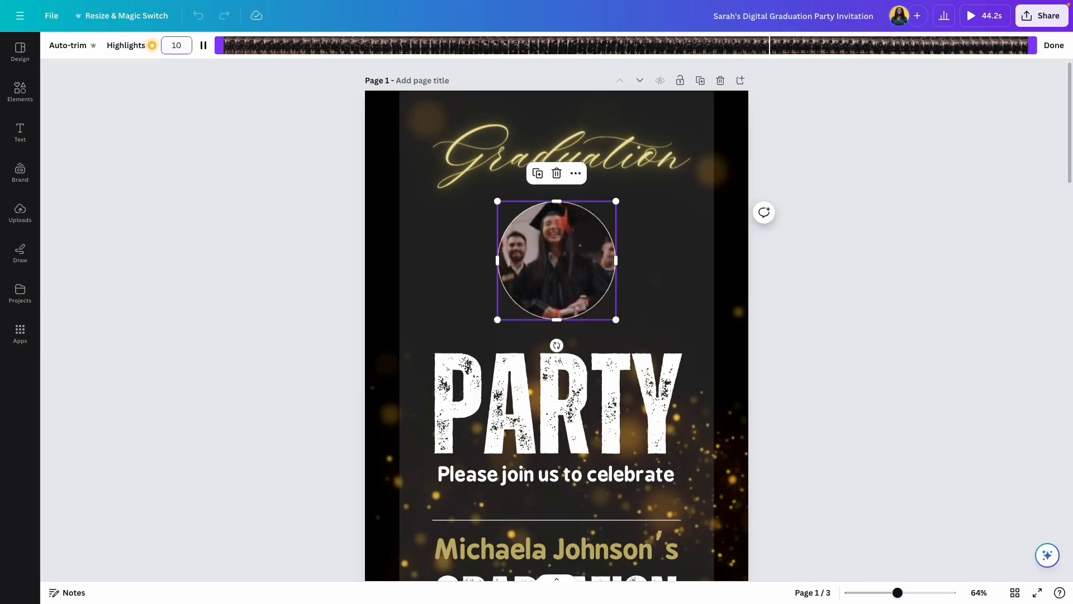
key(Return)
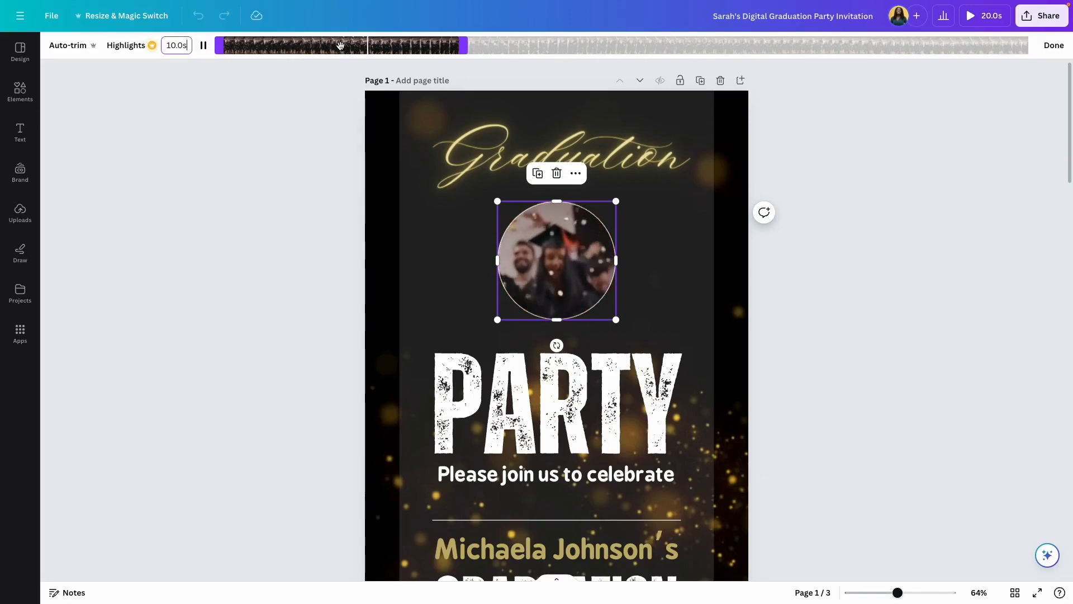
drag(340, 45, 556, 53)
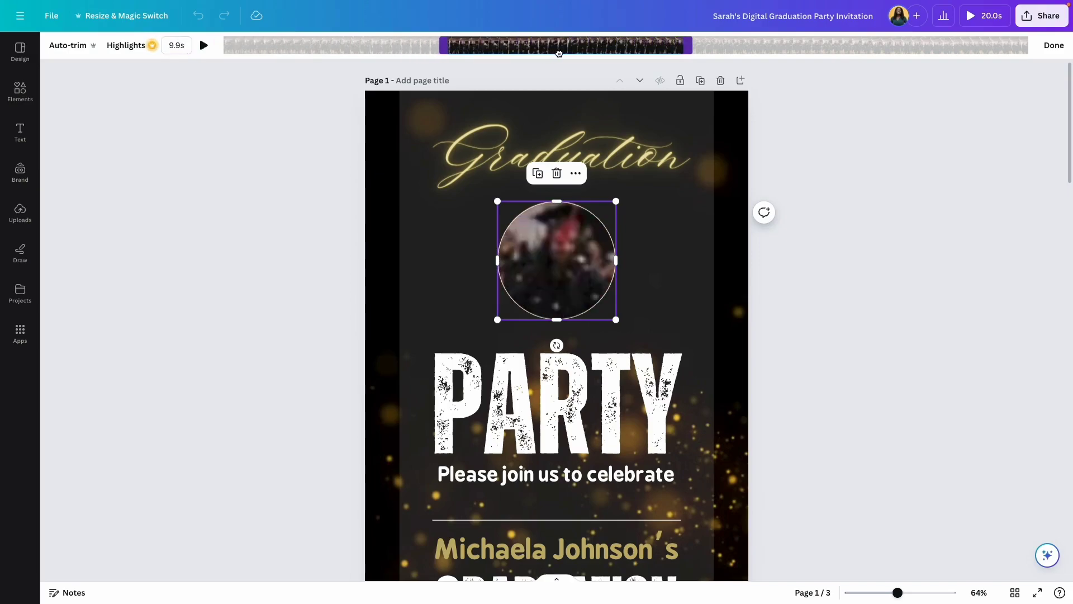
click(1053, 45)
click(791, 236)
scroll(791, 236, down, 3)
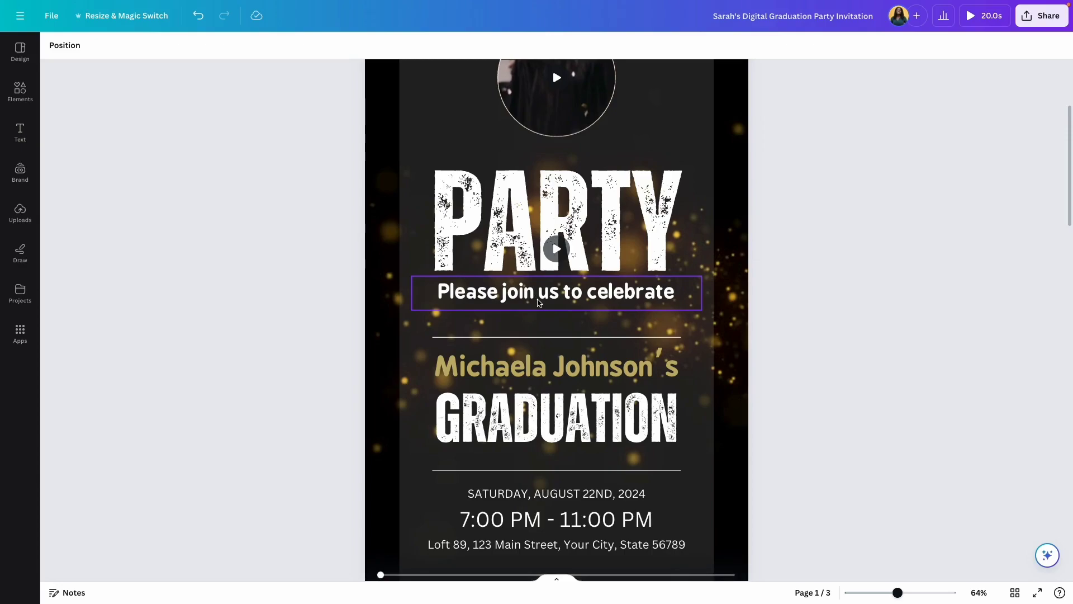
Replace the old name above GRADUATION with the graduate's first name and surname.
scroll(538, 303, up, 3)
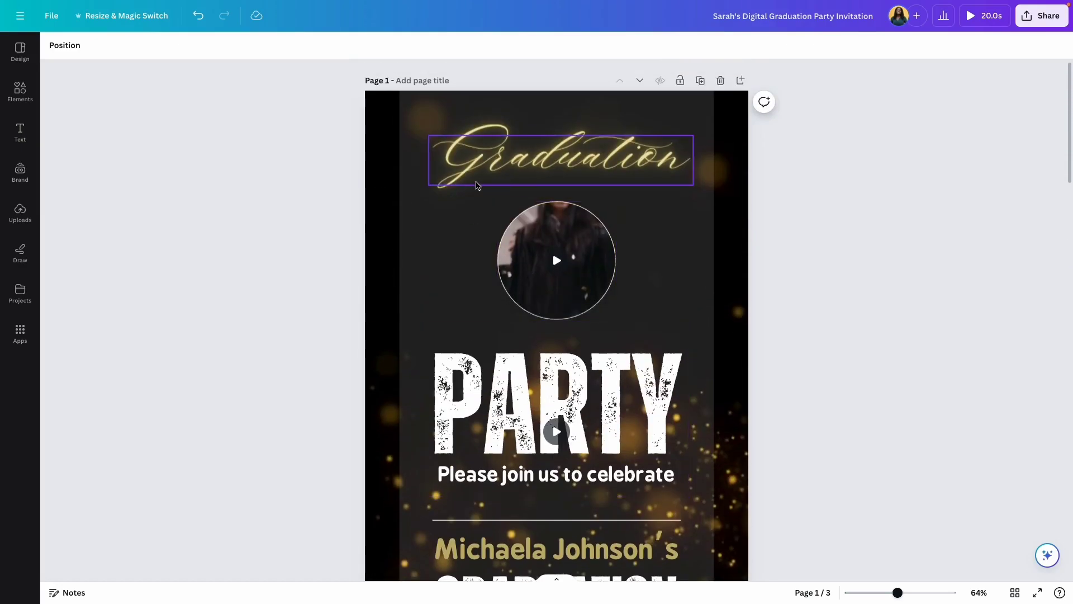
scroll(477, 185, down, 3)
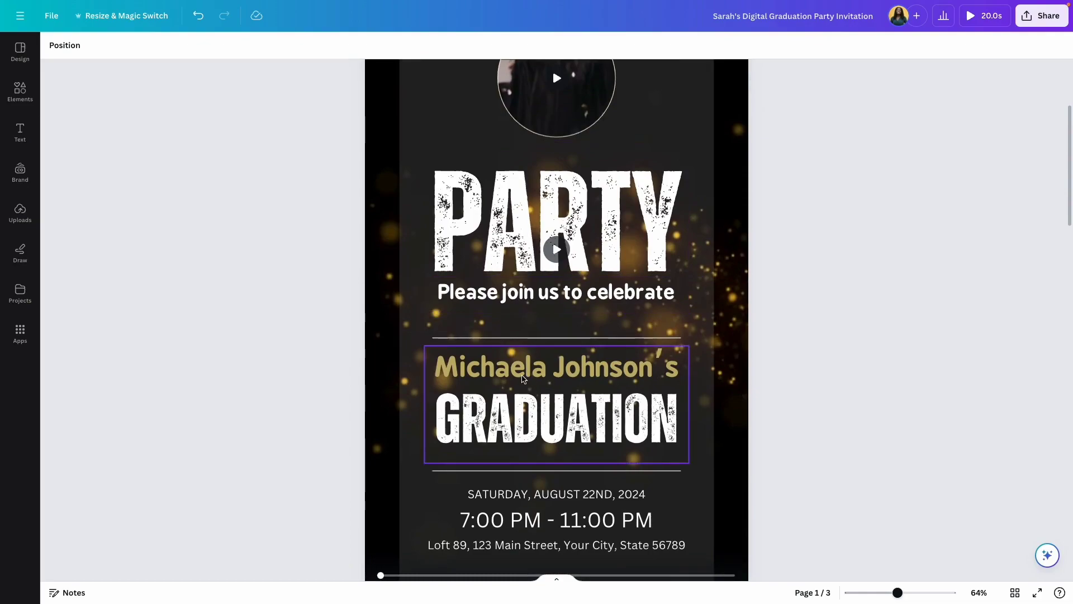
click(522, 378)
double_click(524, 369)
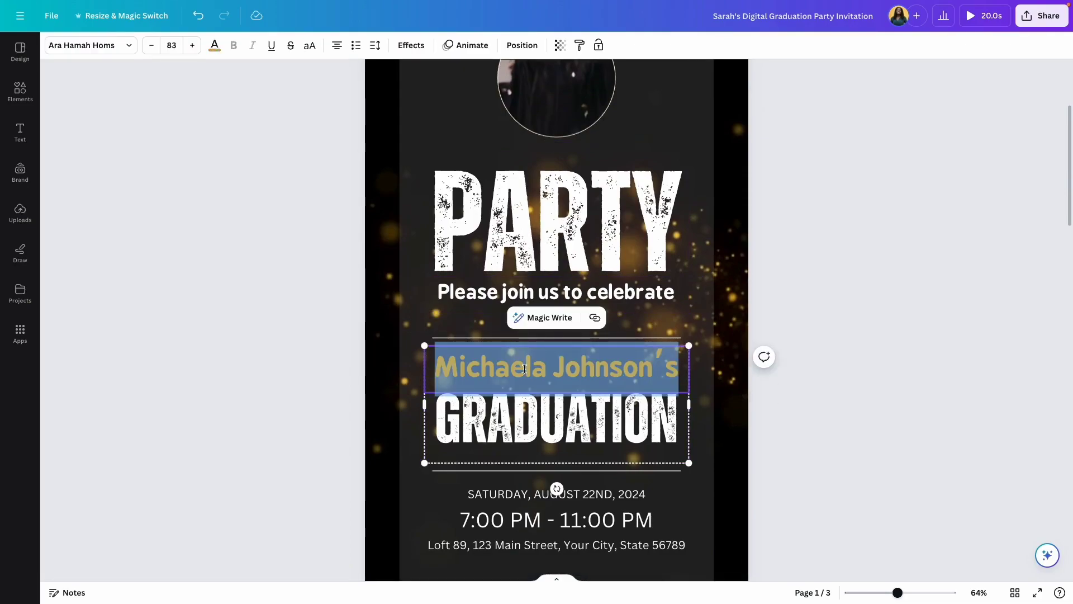
key(ctrl+a)
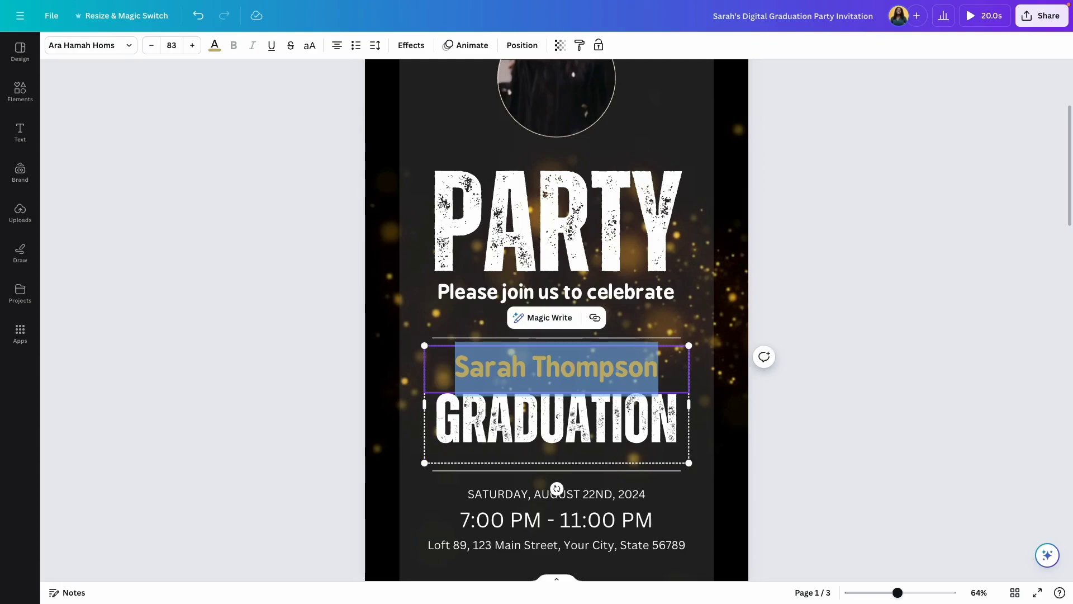
click(759, 386)
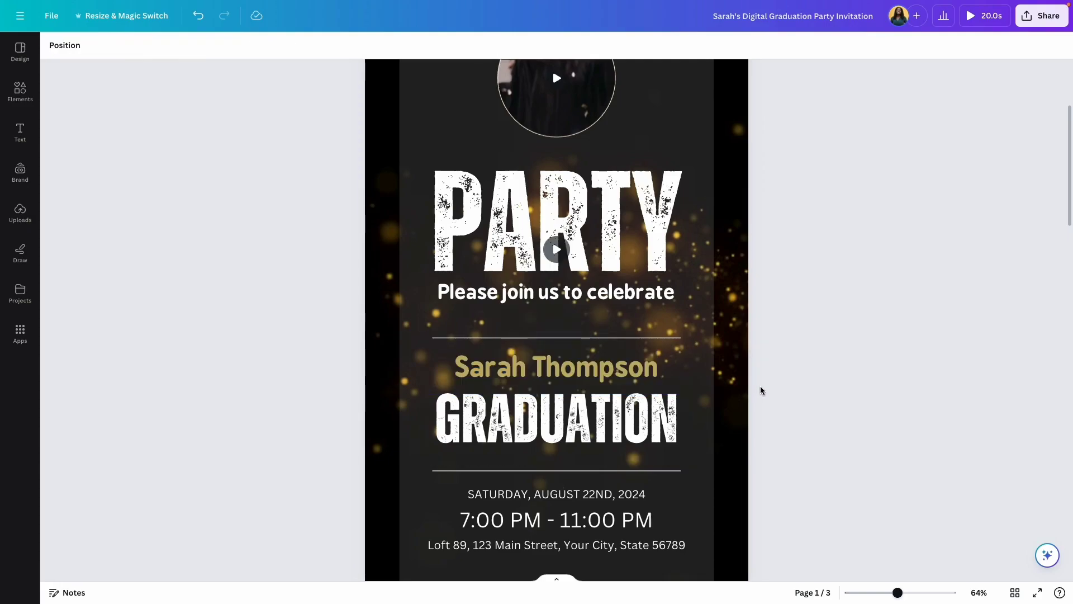
Insert the graduate's middle name between the first name and surname.
click(534, 369)
click(533, 369)
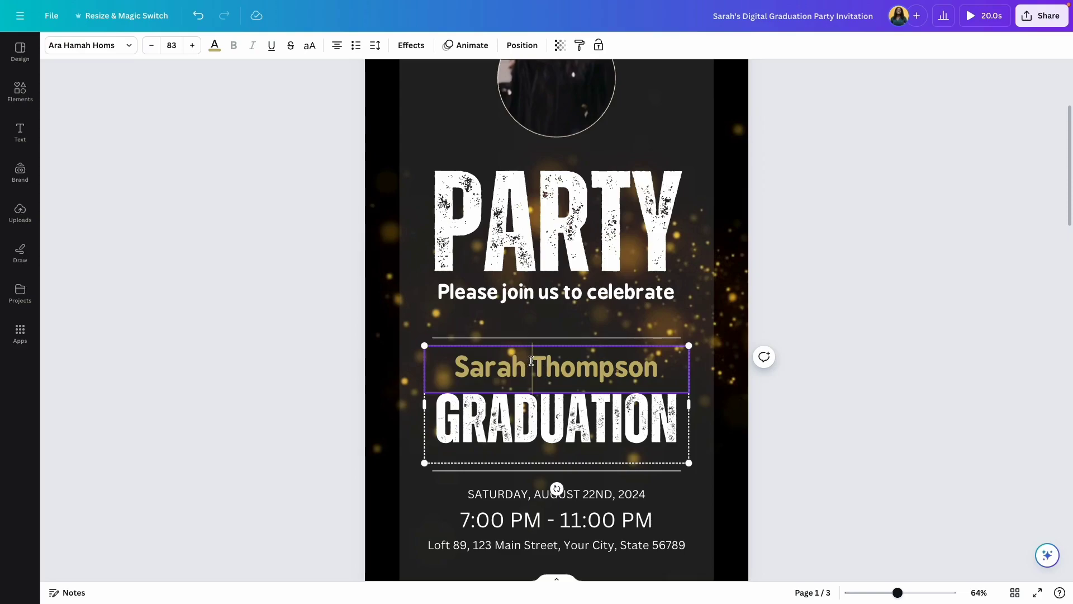
text(Angel)
drag(476, 367, 626, 433)
click(740, 429)
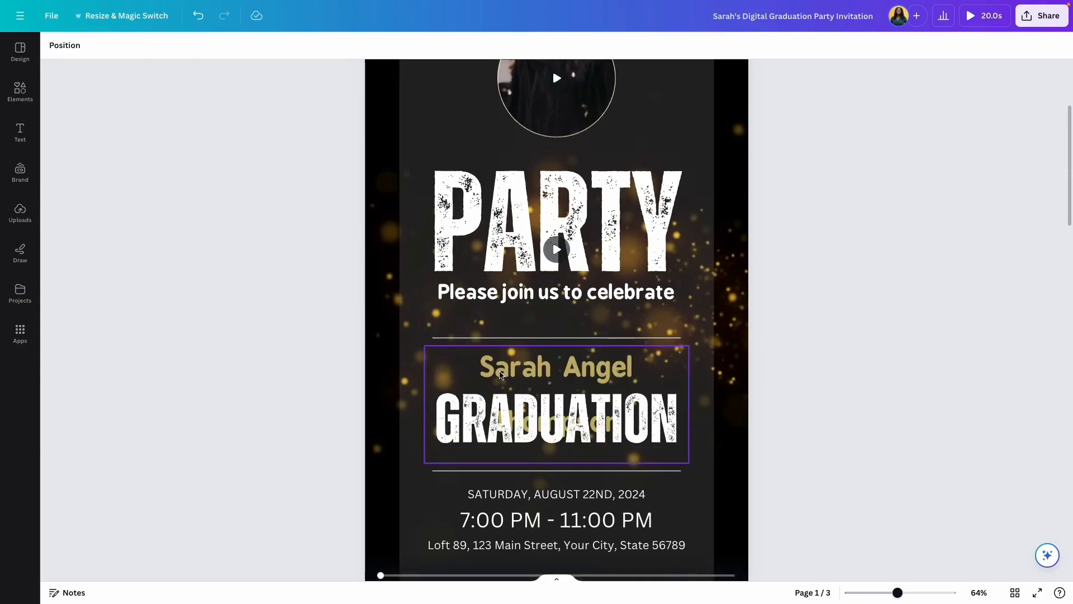
Reduce the name's font size from 83 to 74 so it fits on one line.
click(486, 372)
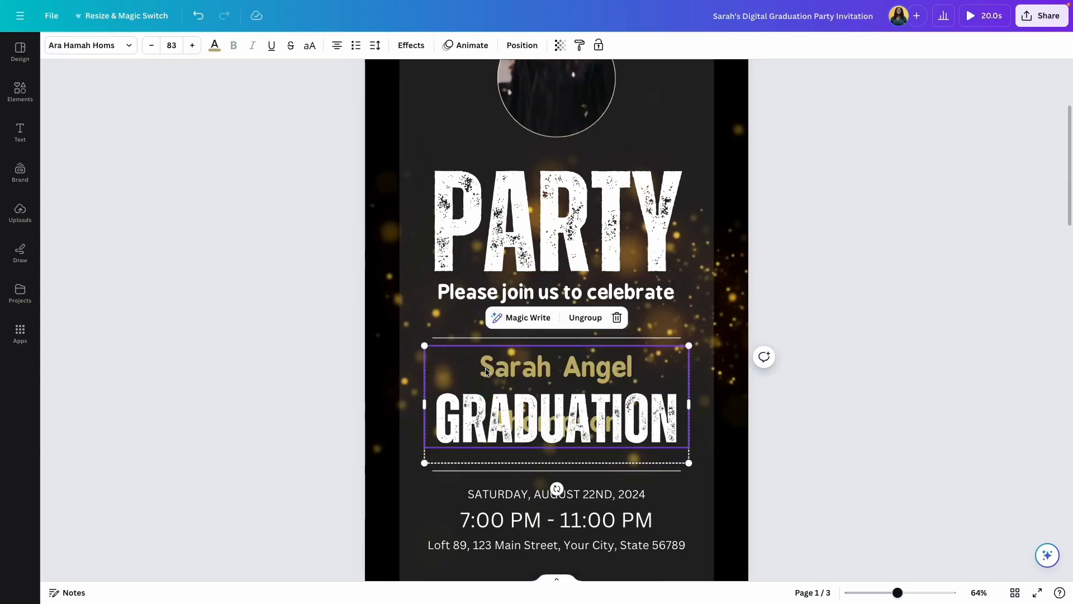
click(485, 371)
double_click(485, 371)
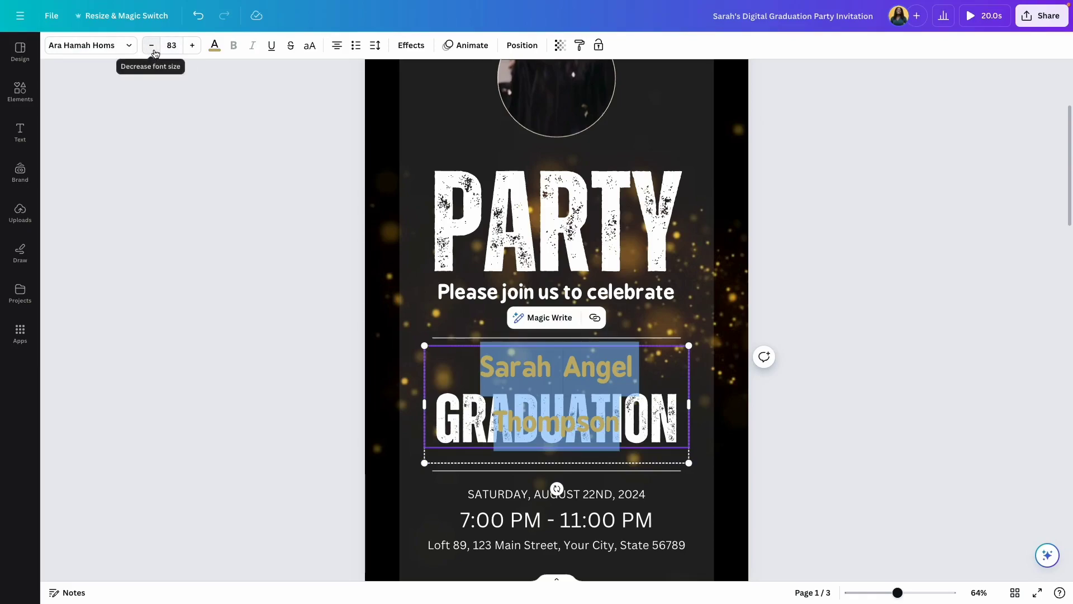
click(153, 50)
click(153, 50)
click(153, 49)
click(153, 49)
click(153, 50)
click(153, 50)
click(153, 50)
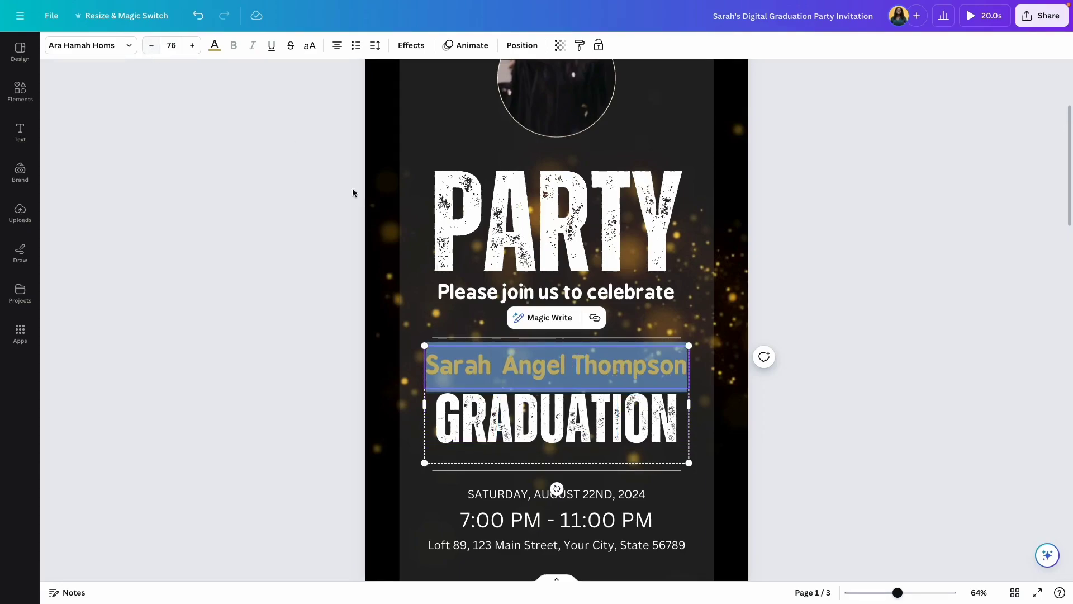
click(852, 431)
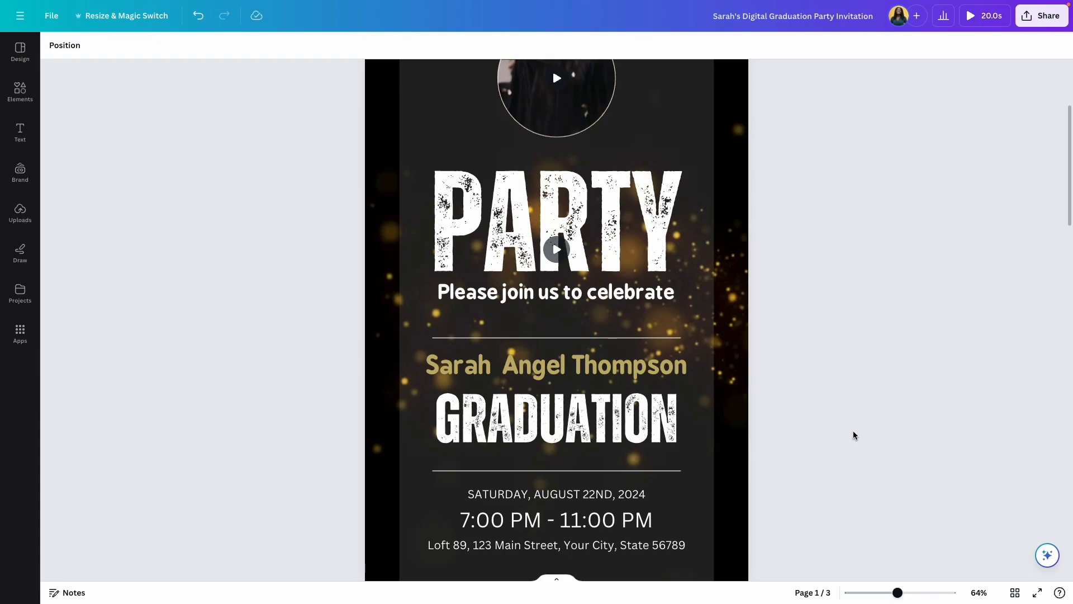
click(643, 366)
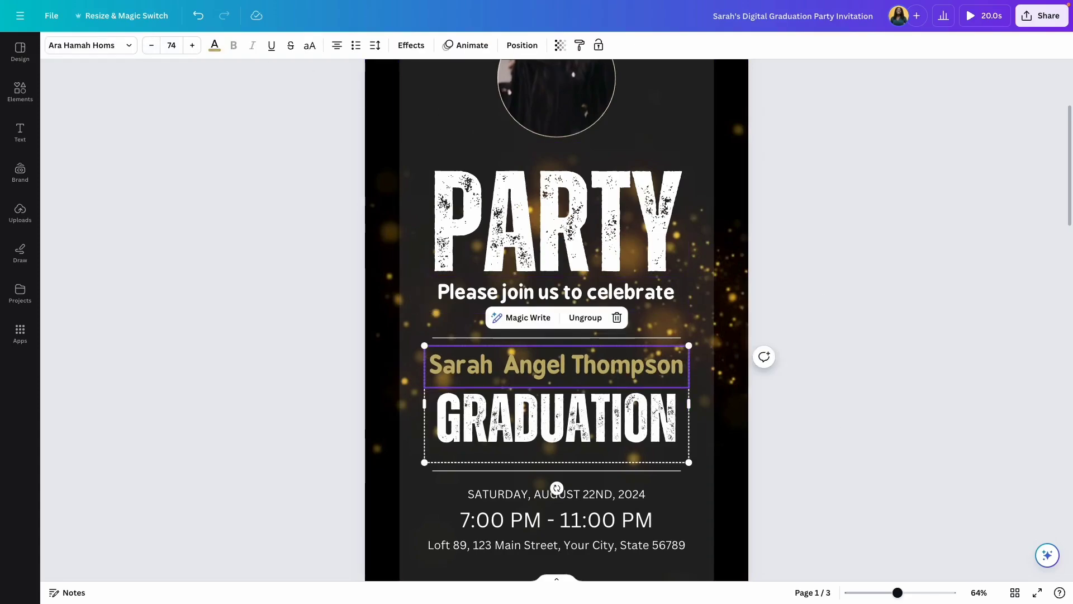
click(821, 300)
scroll(708, 376, down, 2)
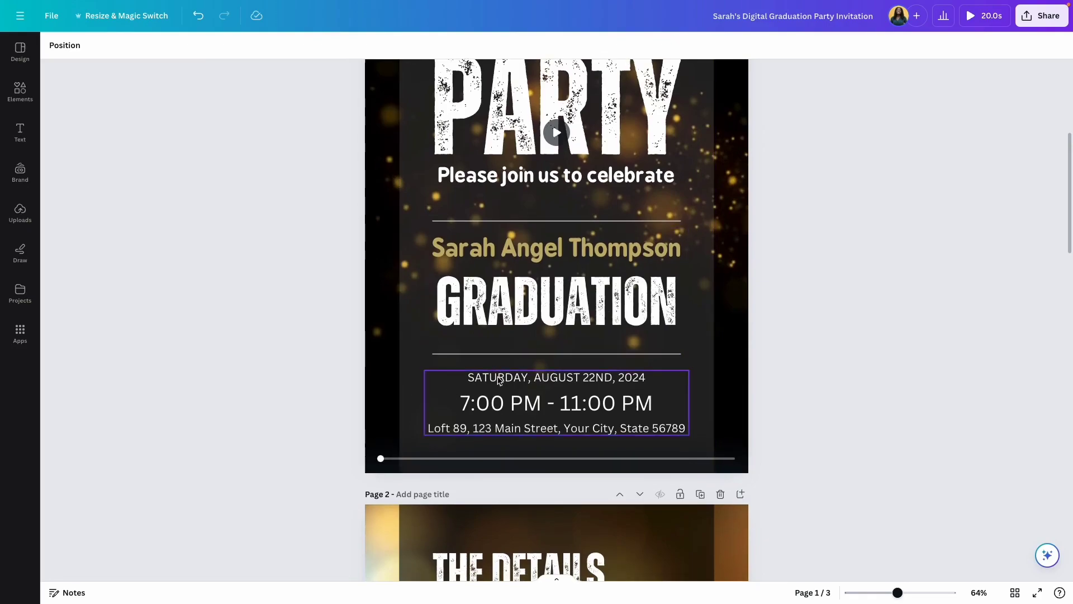
Change the date to Friday, June 13th 2024 and the time to 9:00 PM - 11:30 PM.
double_click(499, 378)
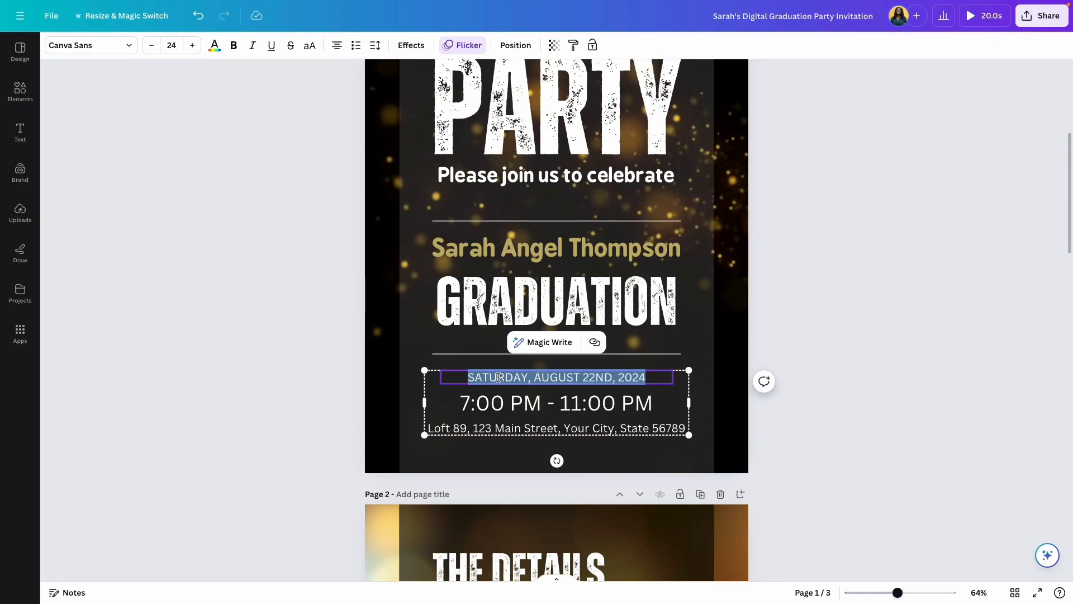
text(Friday, June 13th 2024)
double_click(469, 401)
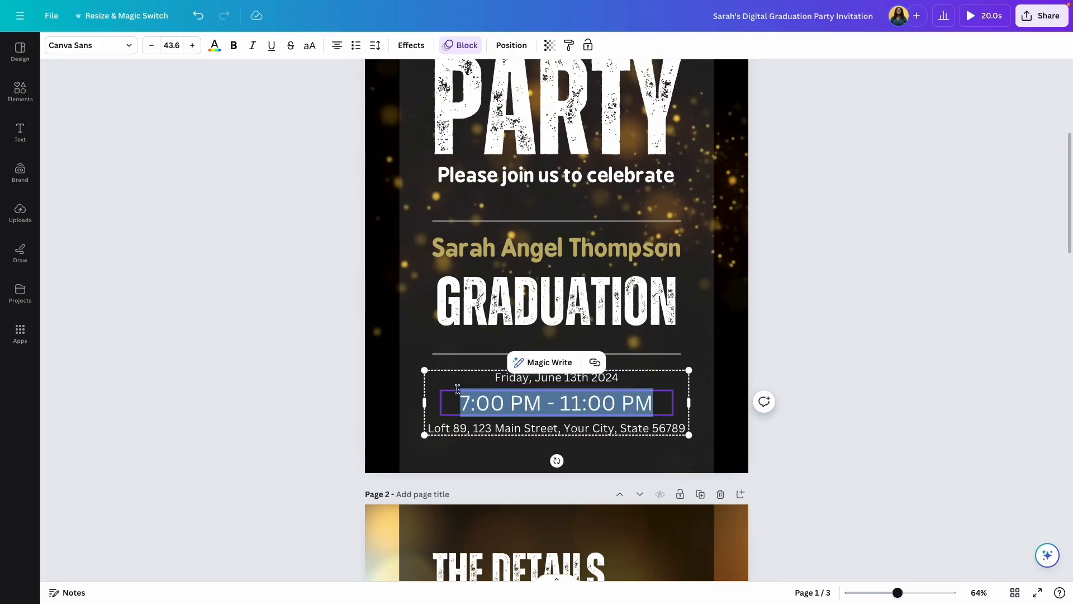
click(470, 400)
key(ctrl+a)
text(9:00 PM - 11:30 PM)
key(Escape)
key(Escape)
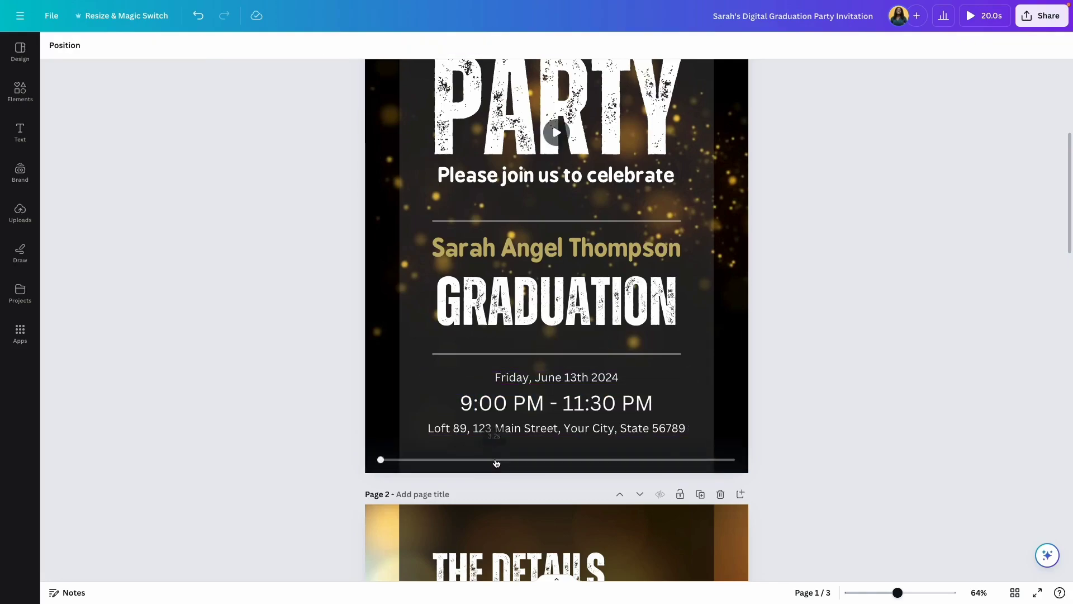
Replace the venue address line with the new party location.
click(553, 429)
click(553, 429)
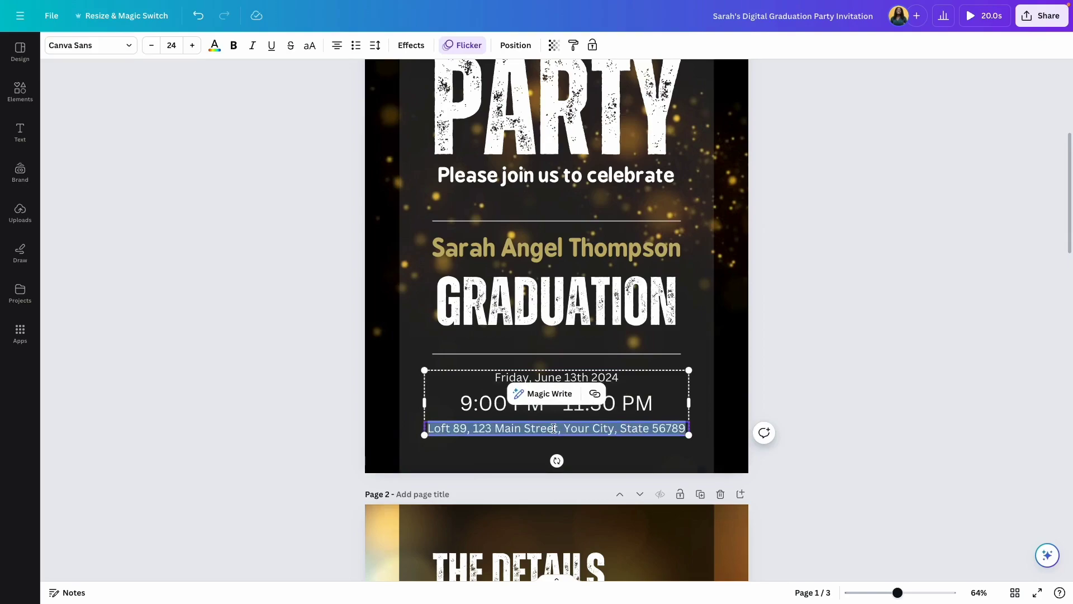
click(796, 357)
scroll(796, 357, up, 4)
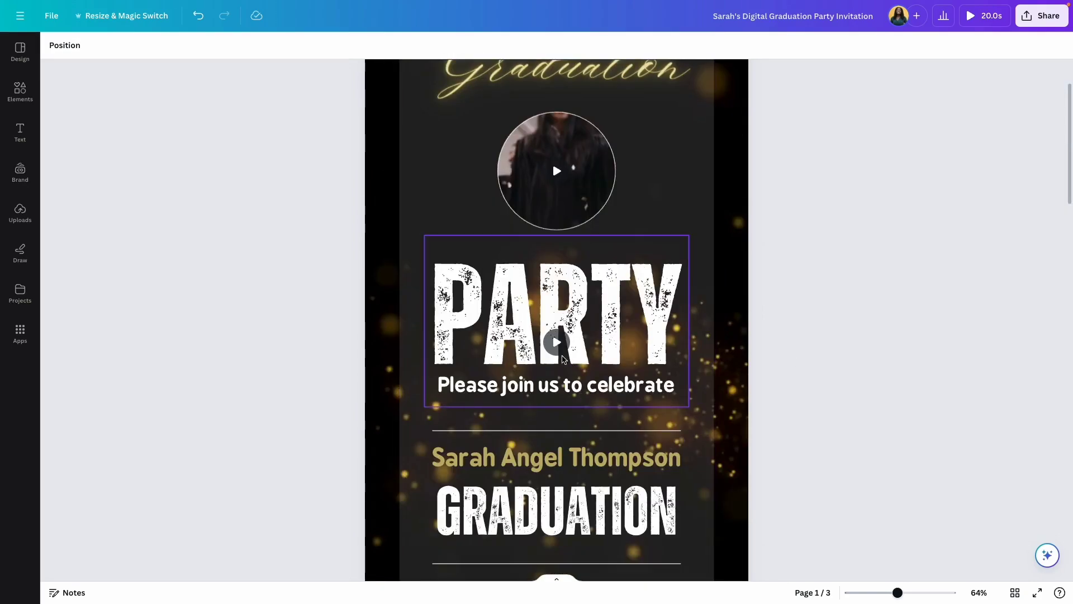
scroll(563, 358, down, 1)
scroll(745, 360, up, 1)
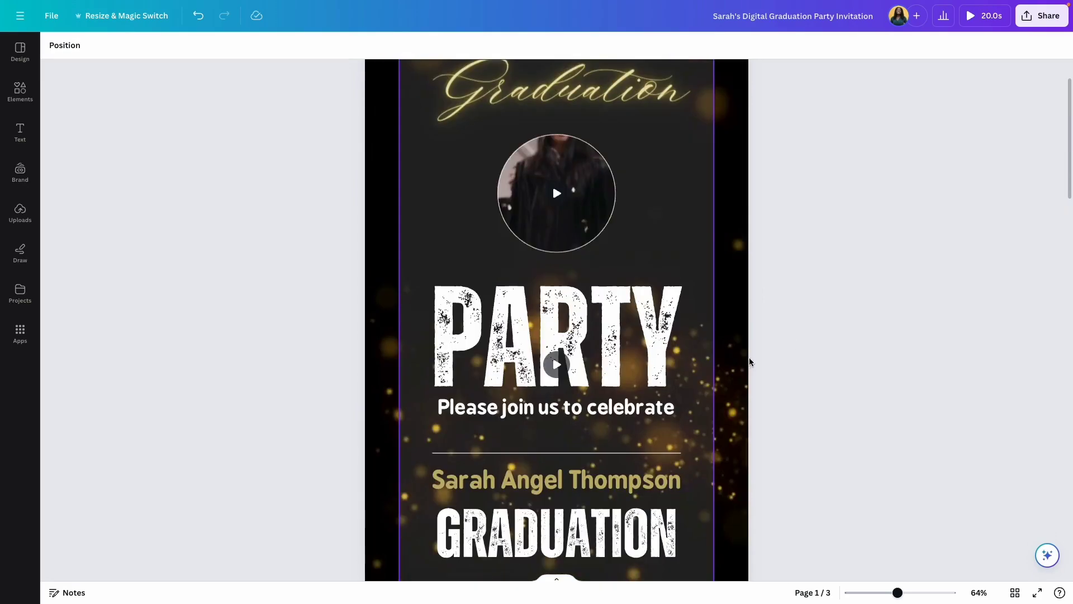
scroll(750, 369, down, 6)
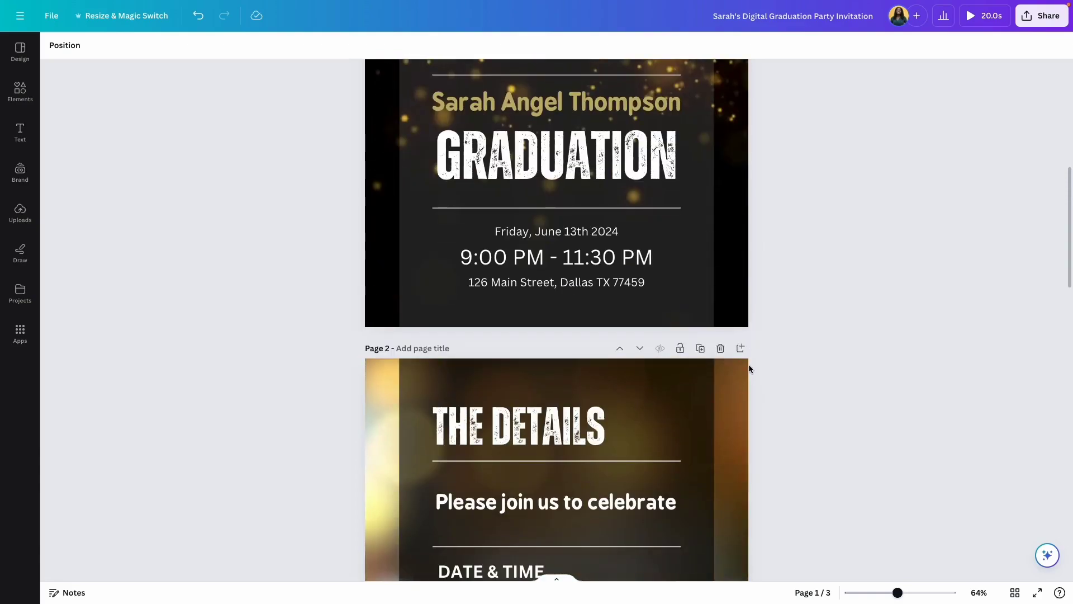
Review page 2's 'Please join us', DATE & TIME and RSVP text, then scroll to page 3.
scroll(728, 371, down, 6)
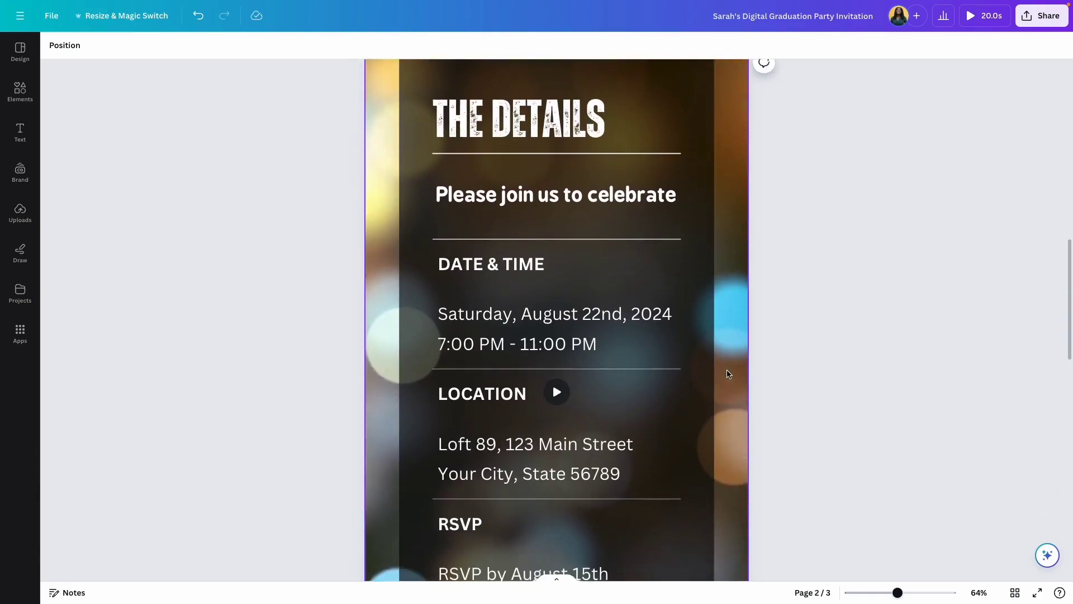
scroll(728, 372, up, 1)
double_click(611, 266)
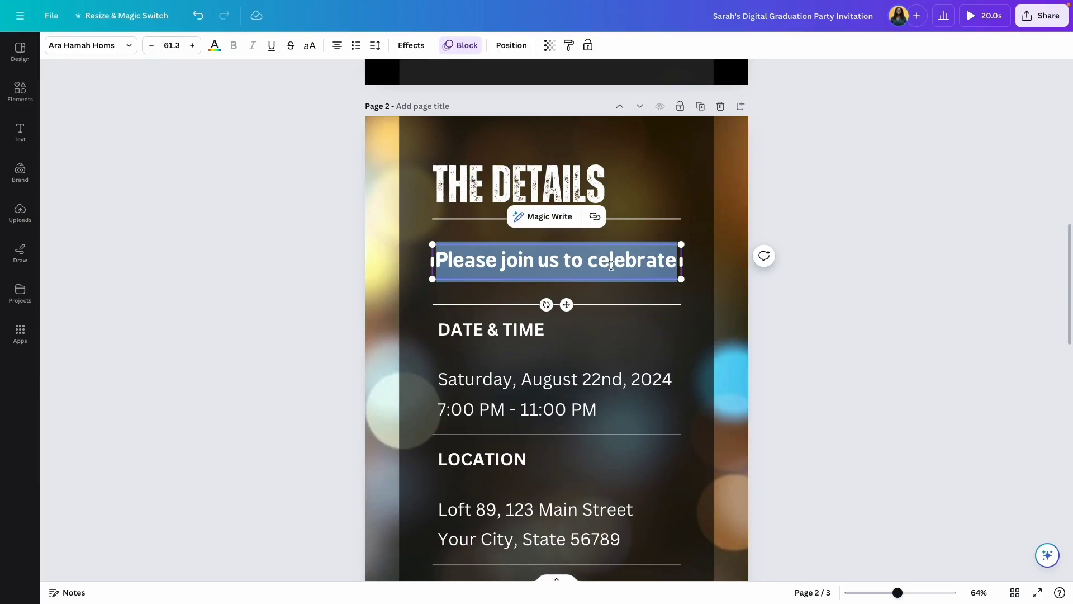
click(496, 334)
scroll(504, 341, down, 2)
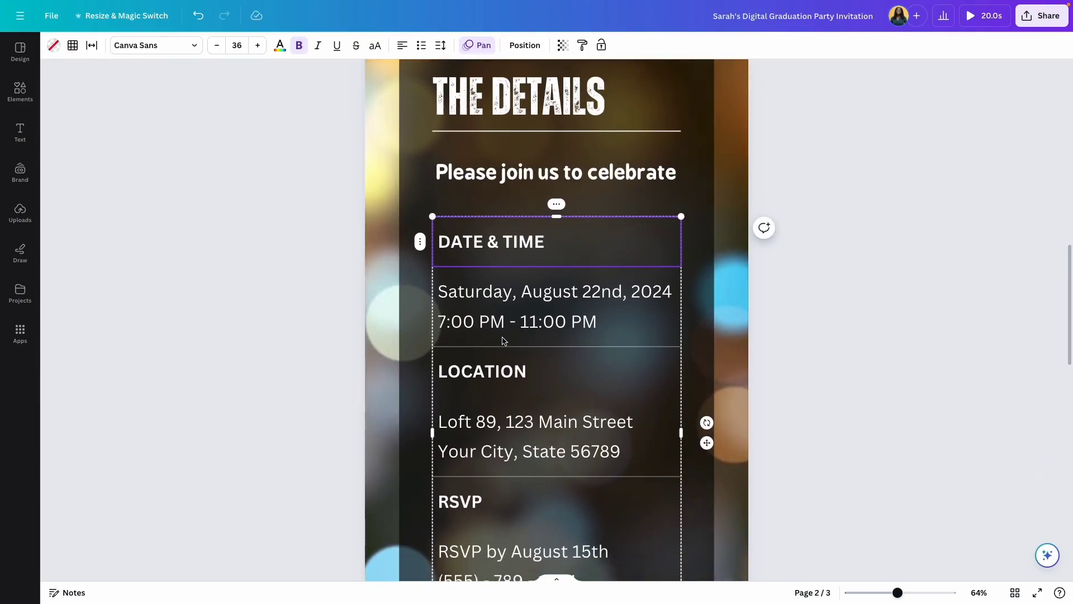
scroll(504, 340, down, 2)
click(479, 389)
click(492, 453)
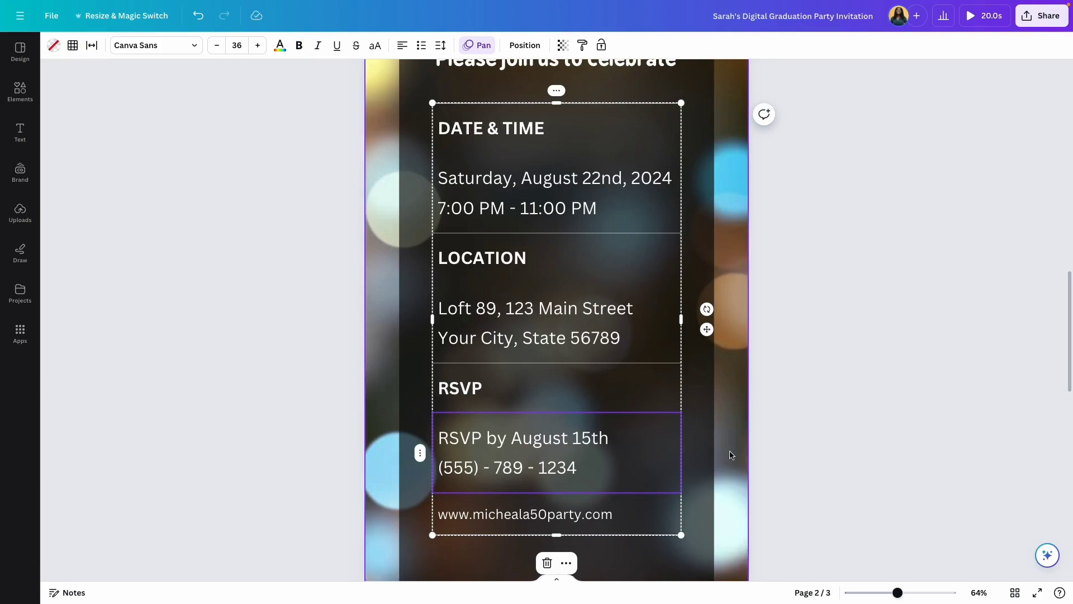
scroll(770, 237, down, 10)
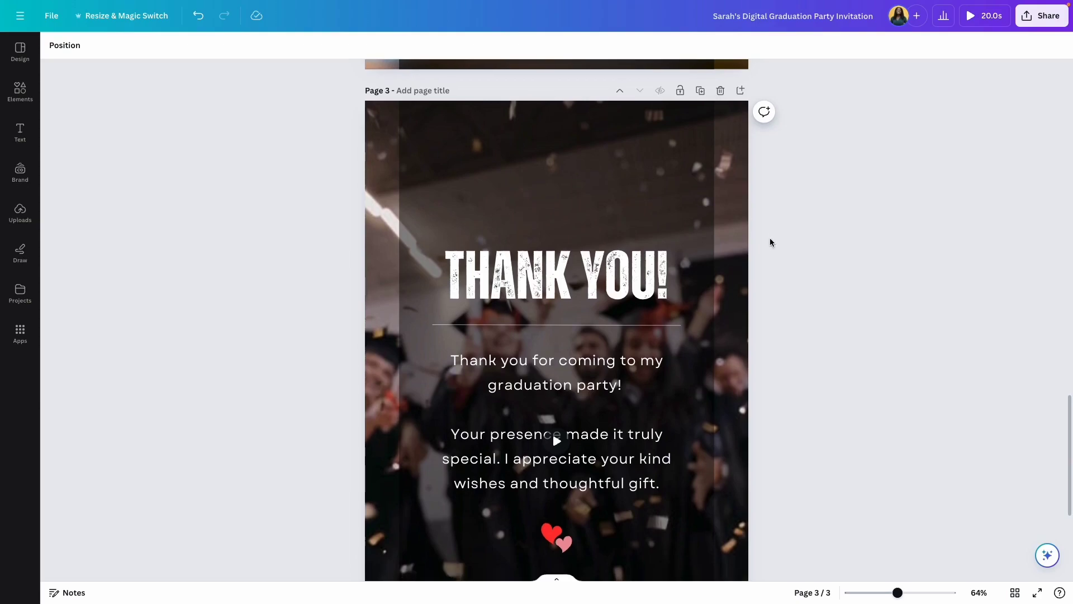
Swap page 3's hillside background for the 34.2-second uploaded graduation confetti video.
scroll(769, 237, down, 3)
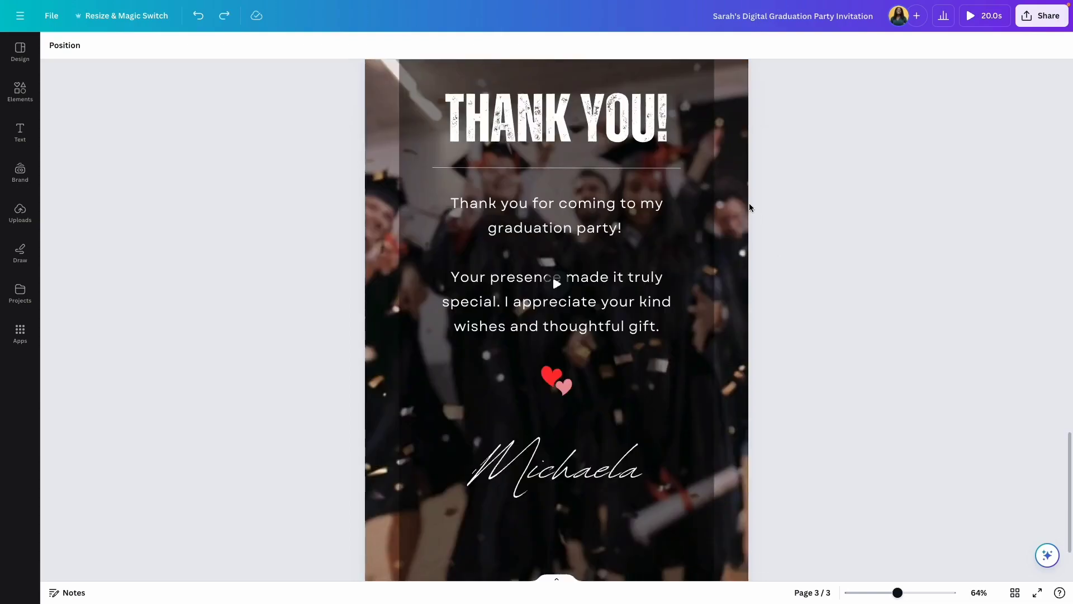
click(737, 206)
key(Delete)
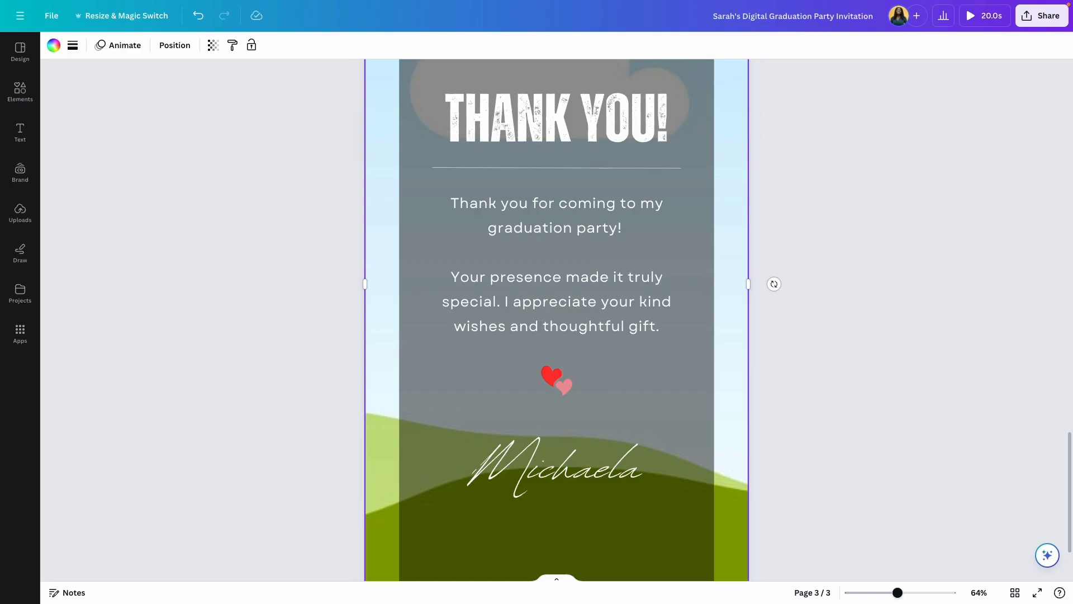
click(21, 210)
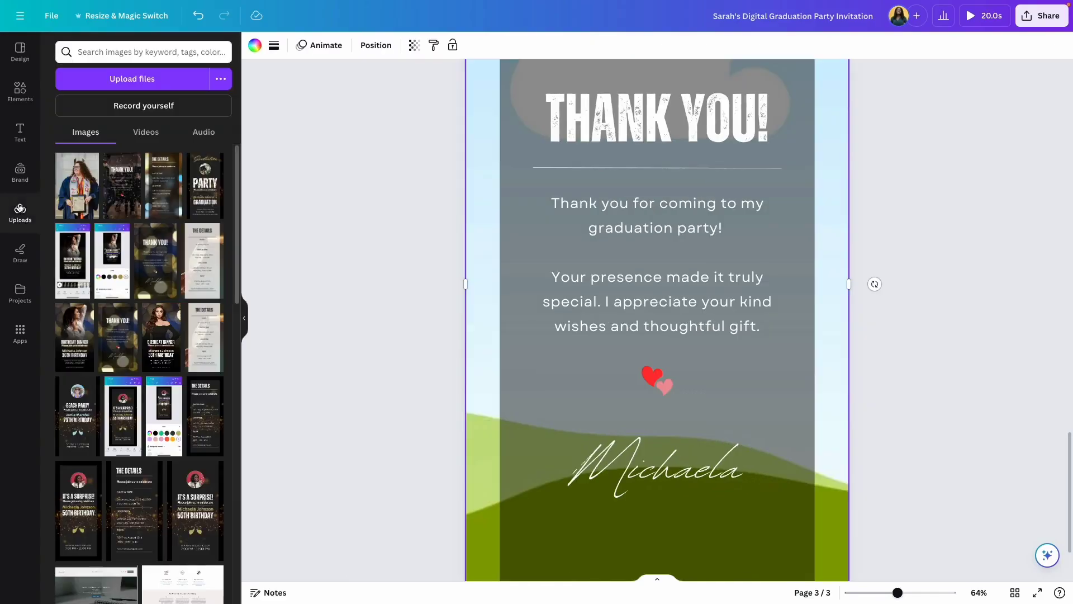
click(165, 133)
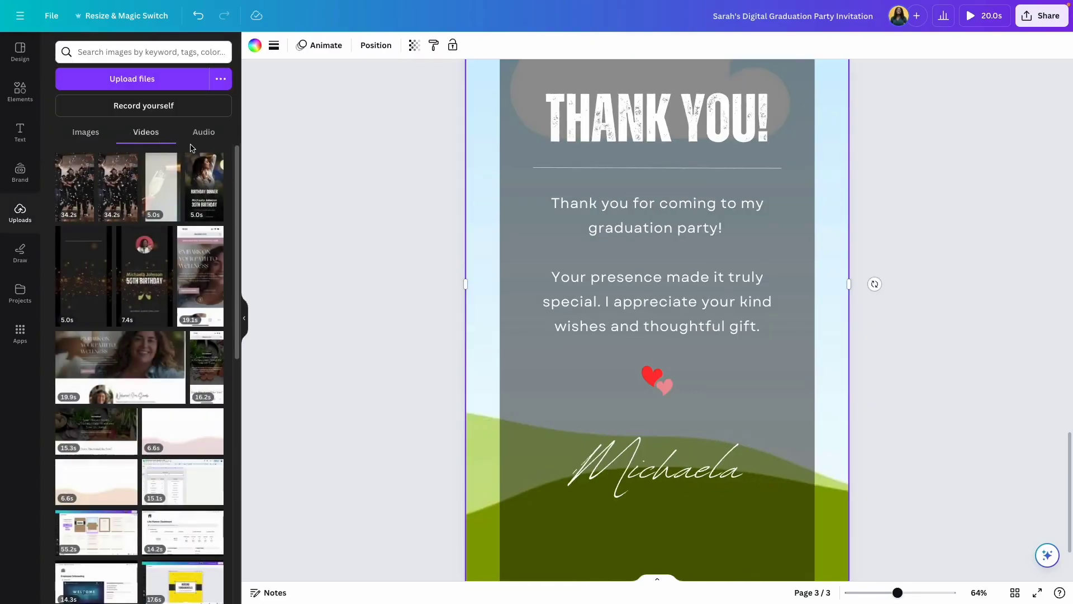
click(129, 186)
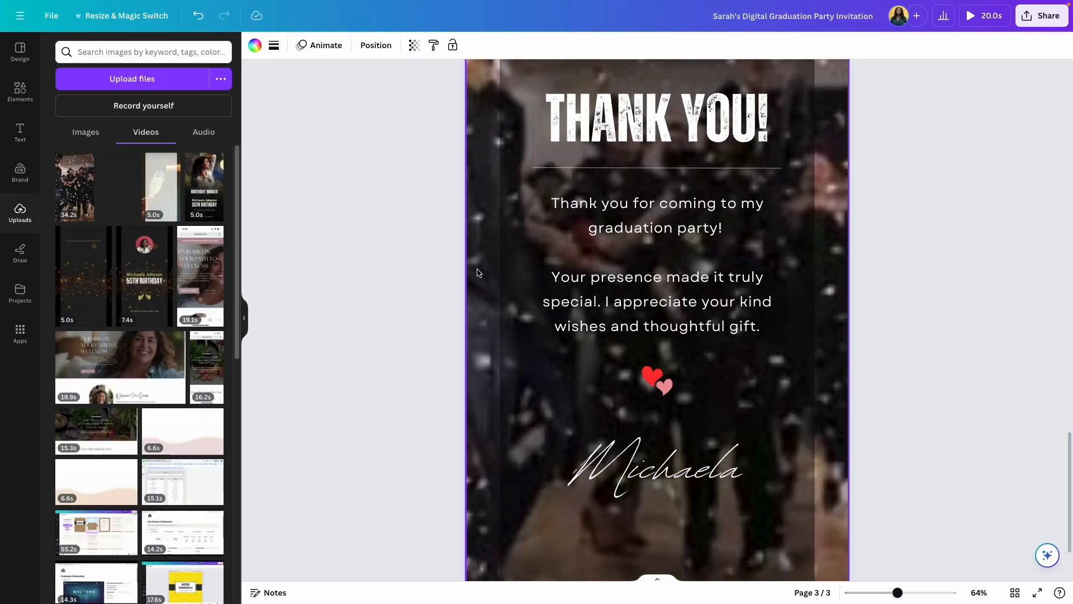
click(244, 318)
triple_click(558, 228)
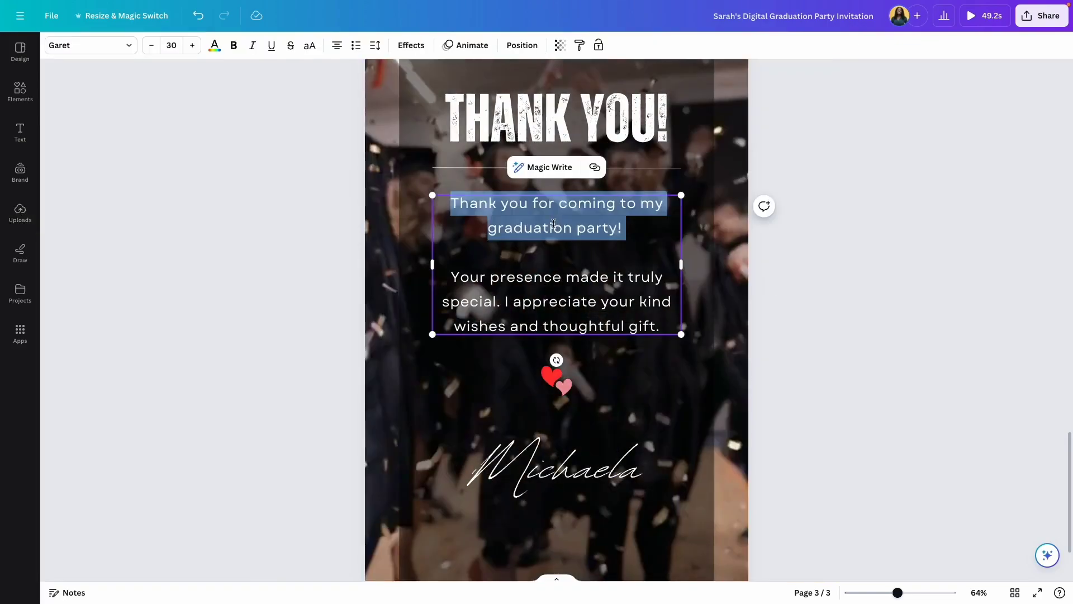
Drag the THANK YOU! heading, the divider line and the message box up the Thank You card.
click(535, 244)
drag(450, 203, 660, 324)
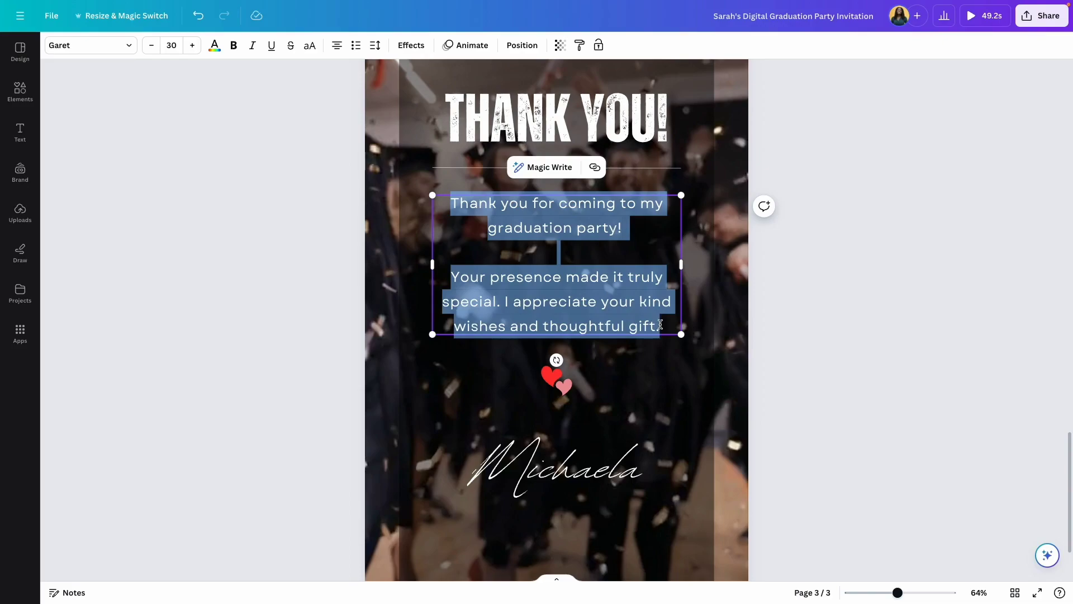
scroll(660, 324, down, 4)
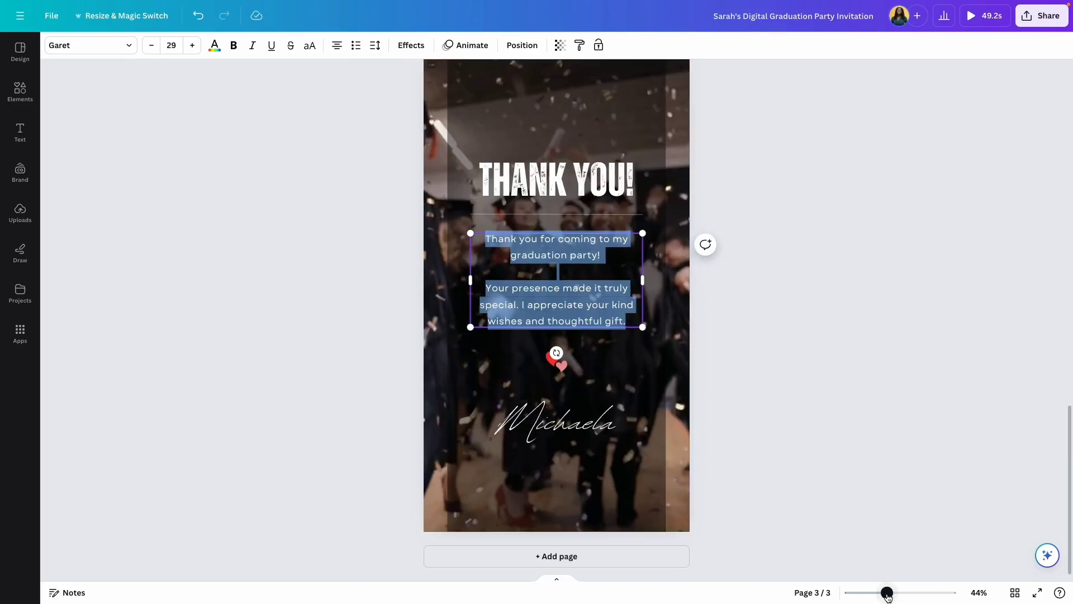
click(812, 334)
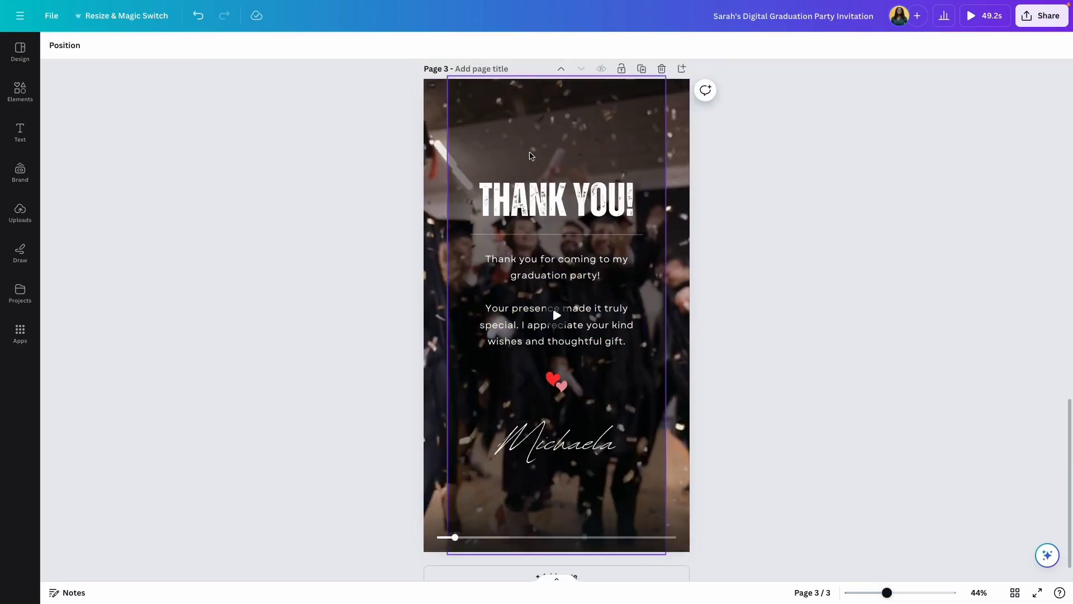
drag(530, 195, 573, 160)
click(556, 234)
drag(565, 259, 566, 211)
click(556, 327)
drag(556, 327, 556, 275)
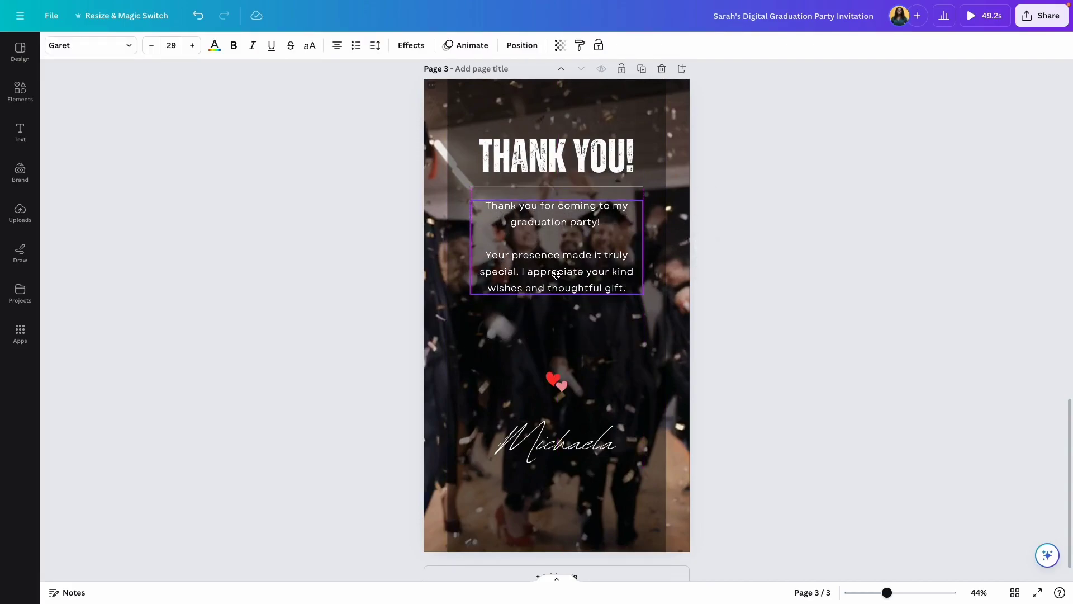
click(559, 296)
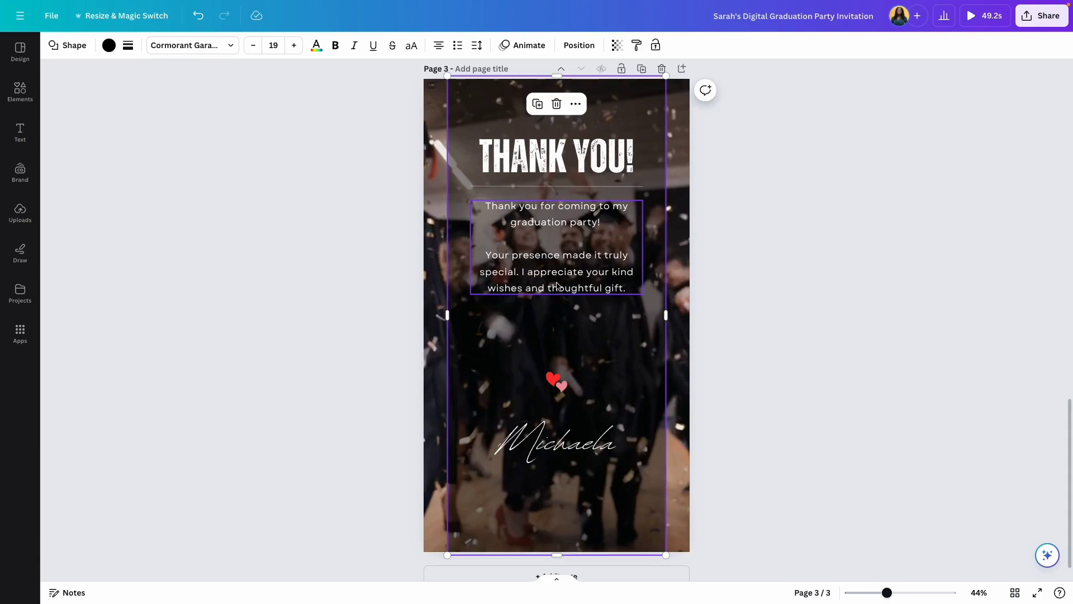
Change the Thank You page signature to 'Sarah' and scroll back up to page 1.
double_click(538, 445)
text(Sarah)
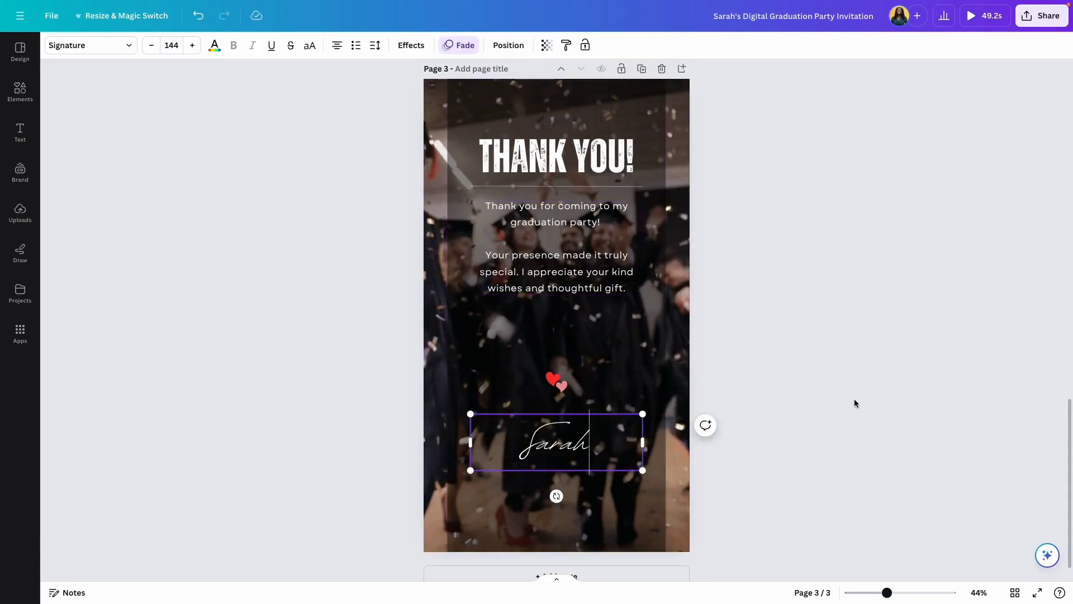
click(854, 398)
scroll(791, 389, up, 15)
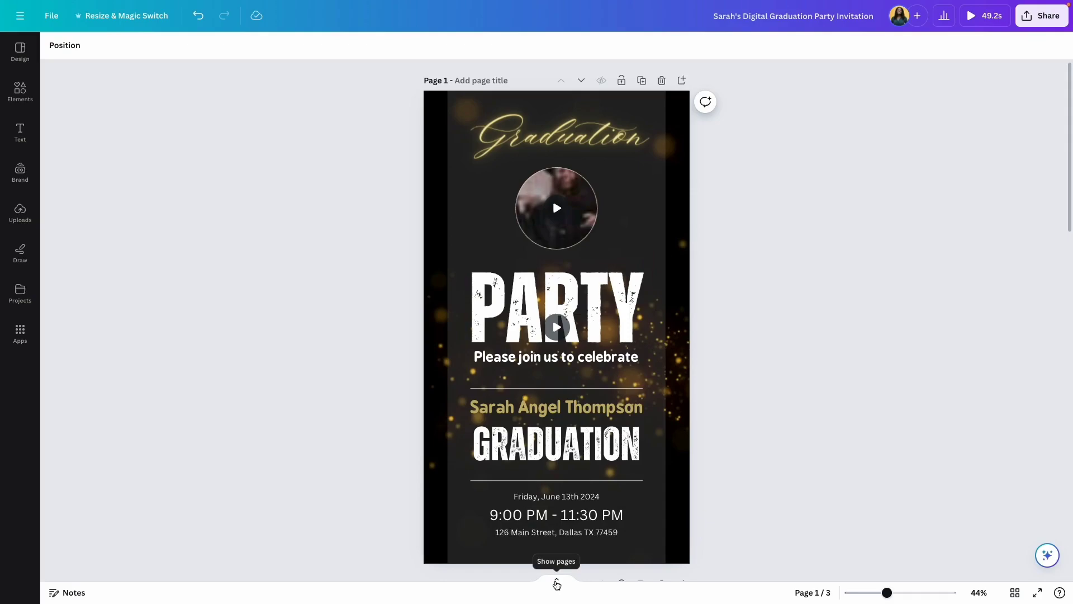
Mute the invitation's audio track, then play the design full-screen.
click(557, 584)
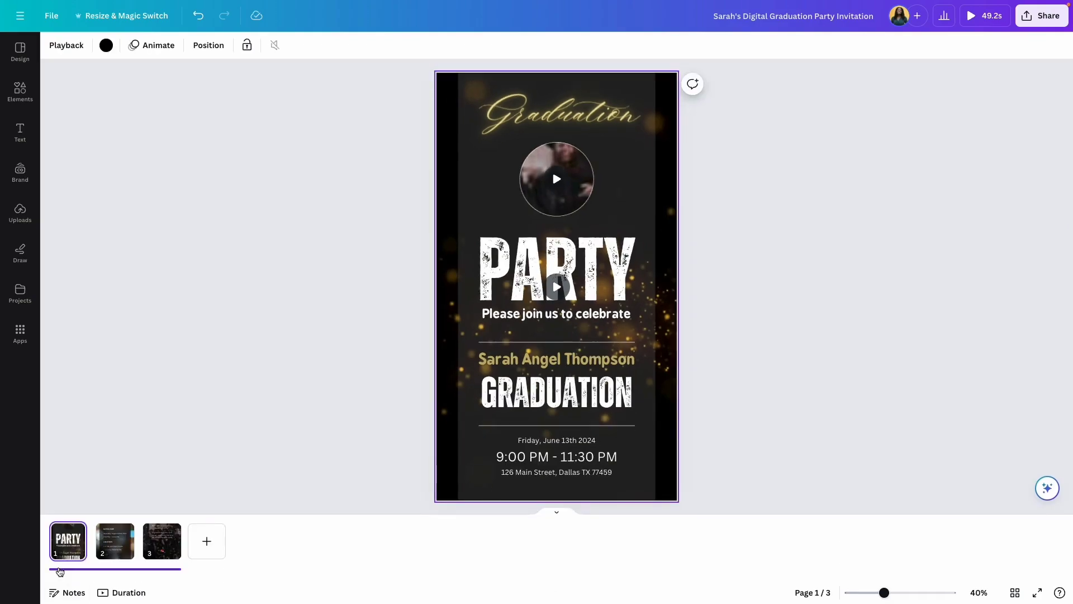
click(90, 570)
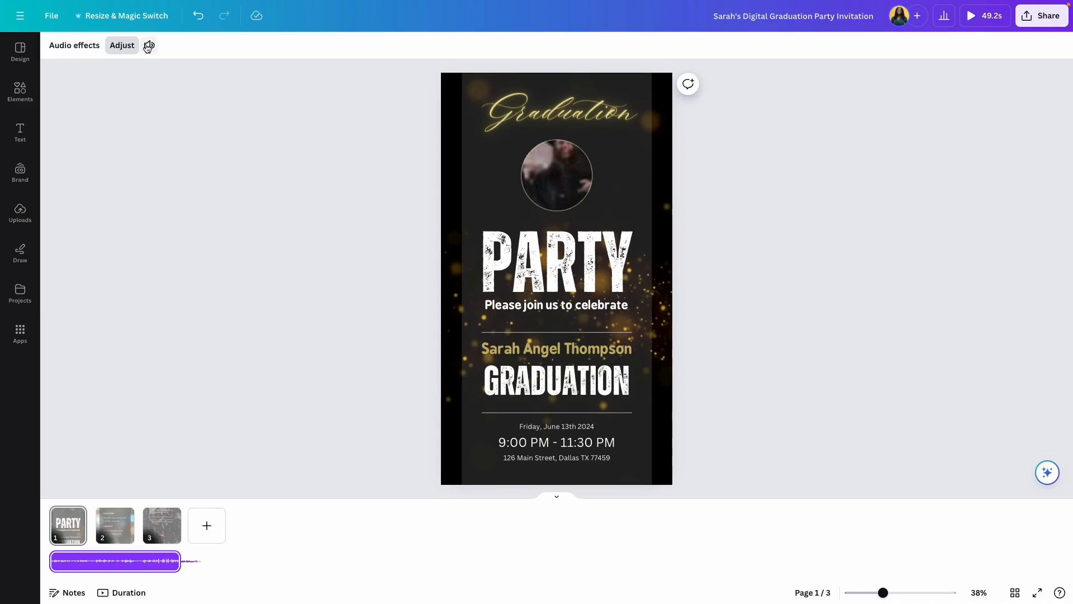
click(149, 48)
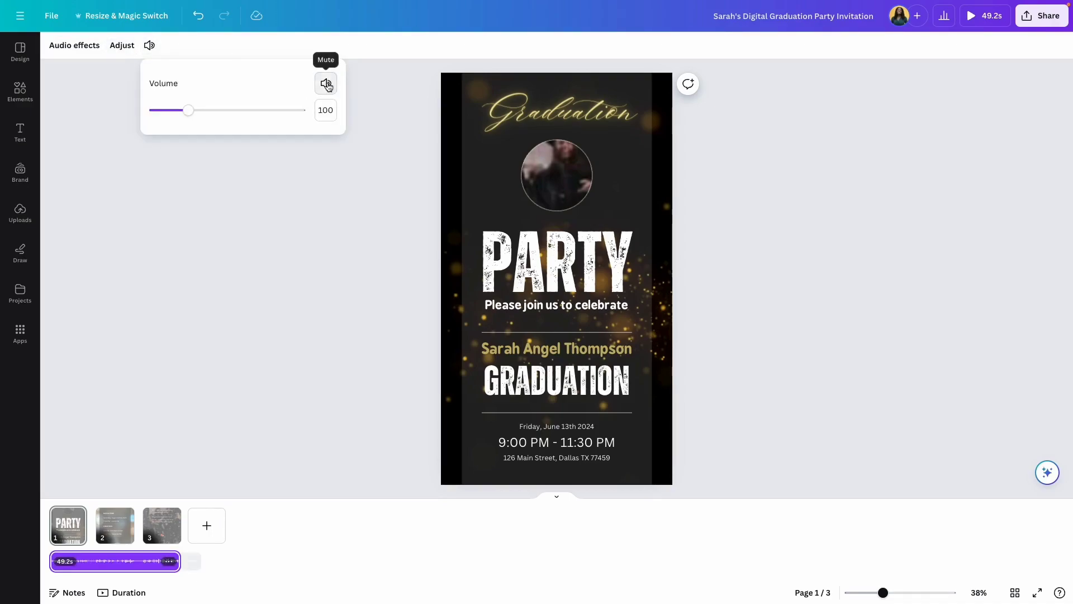
click(326, 84)
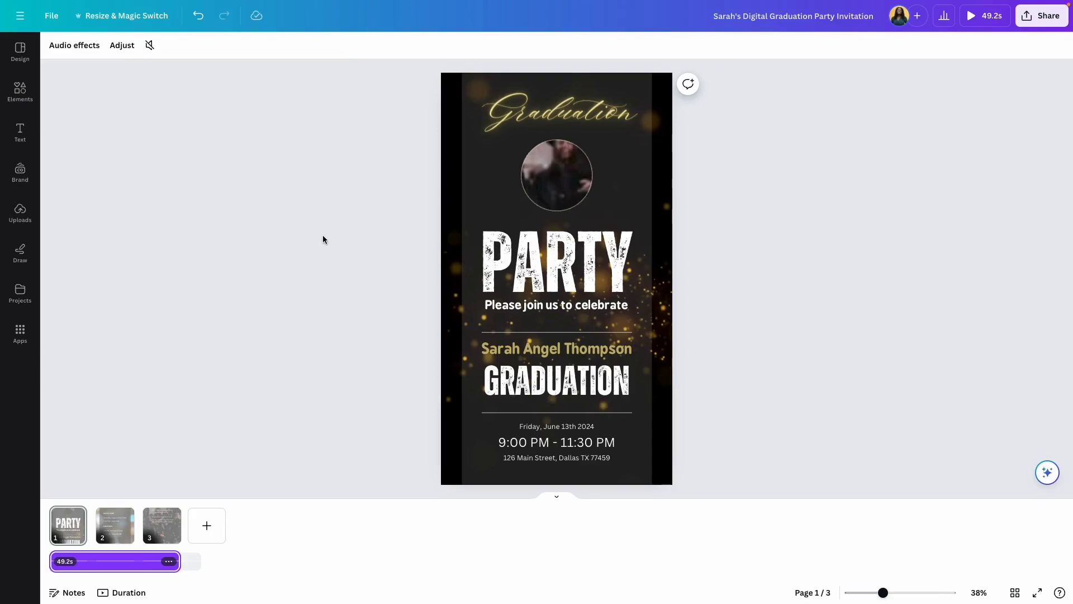
click(978, 17)
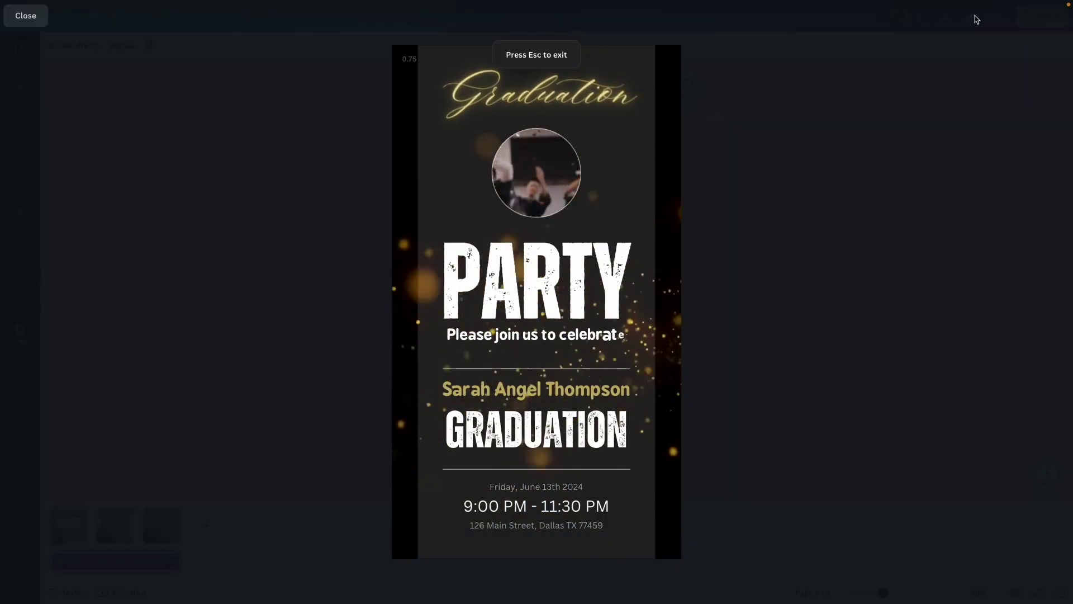
Exit the preview, move to page 2 (THE DETAILS) and bring up the Uploads panel.
click(36, 20)
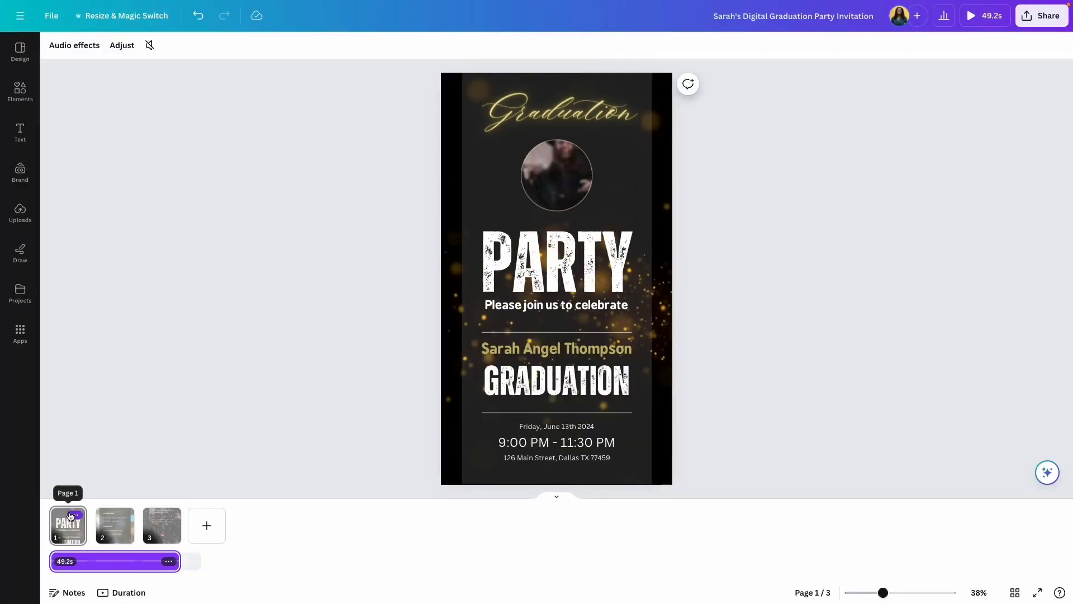
click(69, 511)
key(Right)
click(20, 213)
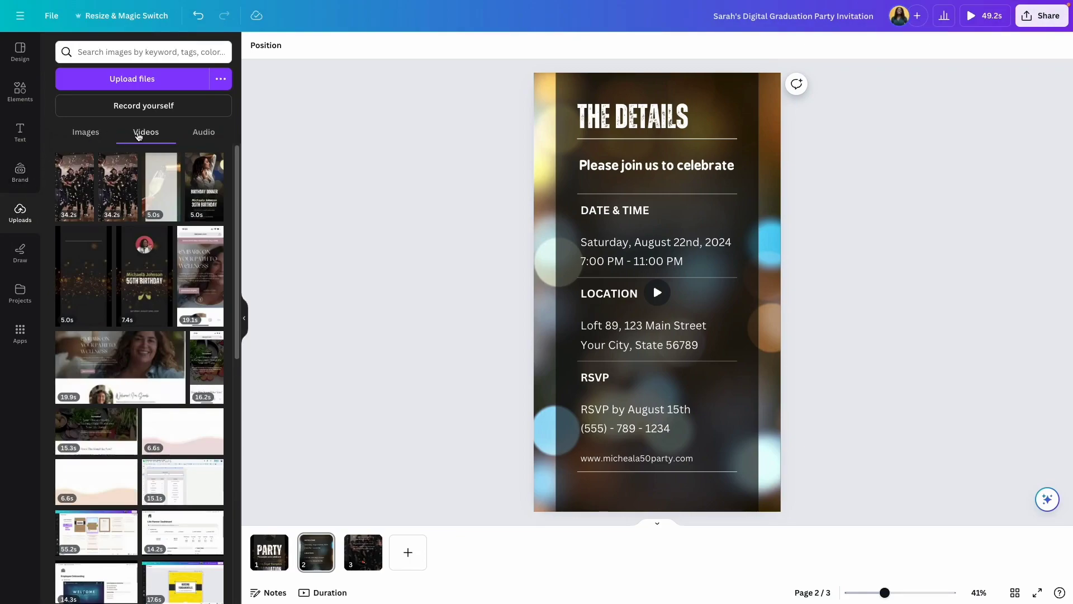
Look through the uploaded audio and the graduation audio tracks.
click(207, 137)
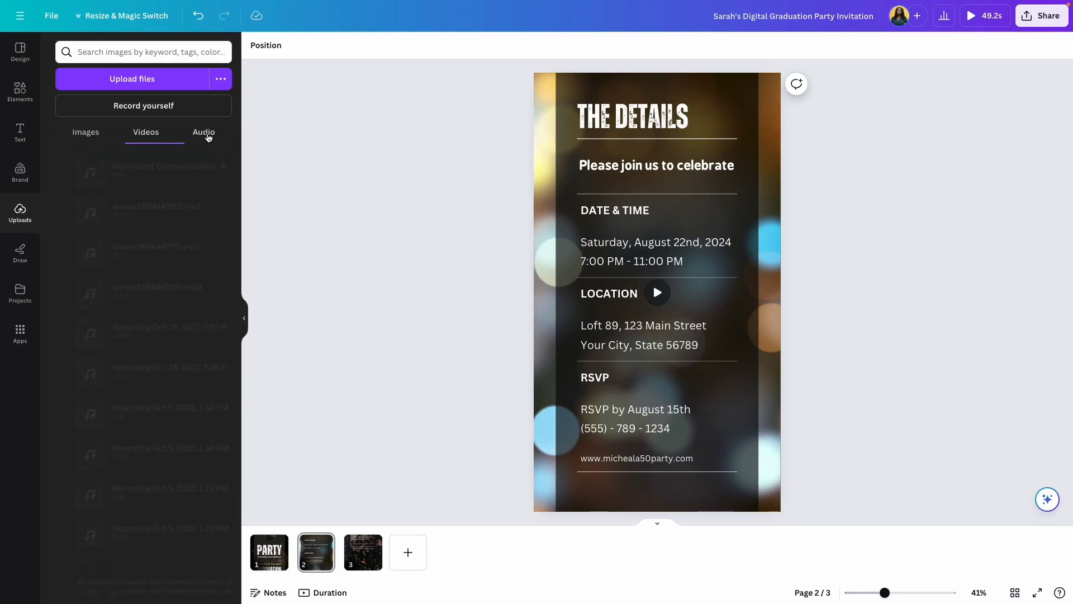
click(23, 100)
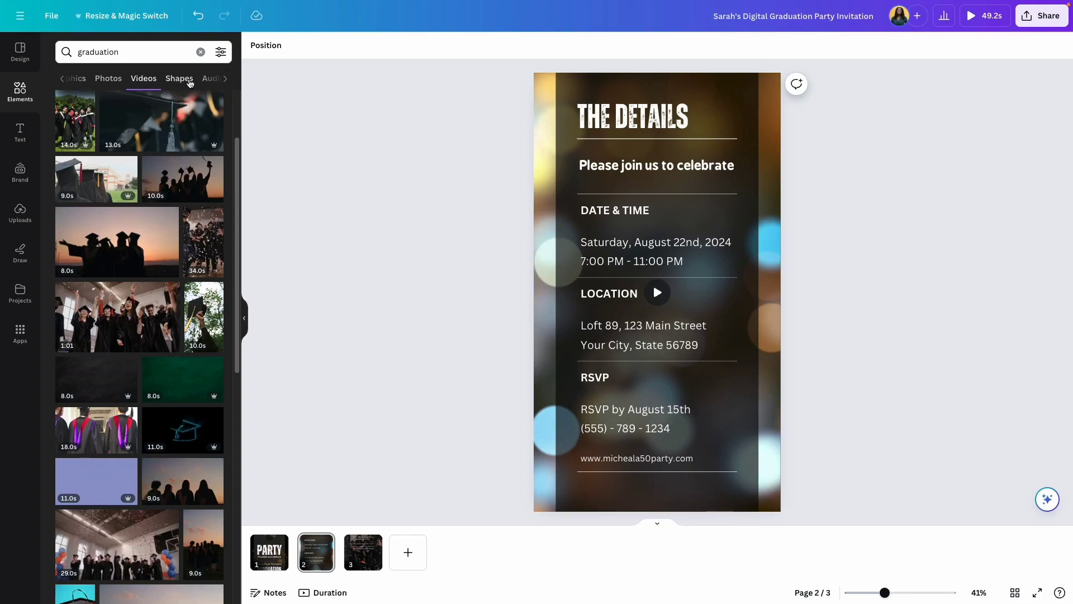
click(210, 78)
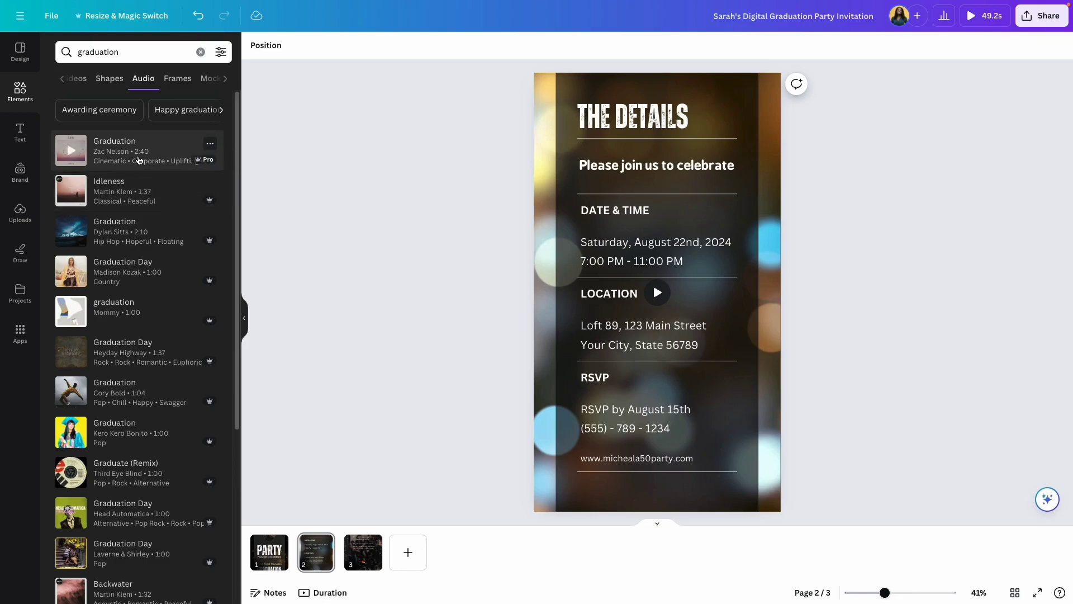
Preview party tracks, stop the Island Party Music preview, and go to page 3.
scroll(144, 185, down, 10)
scroll(144, 186, up, 15)
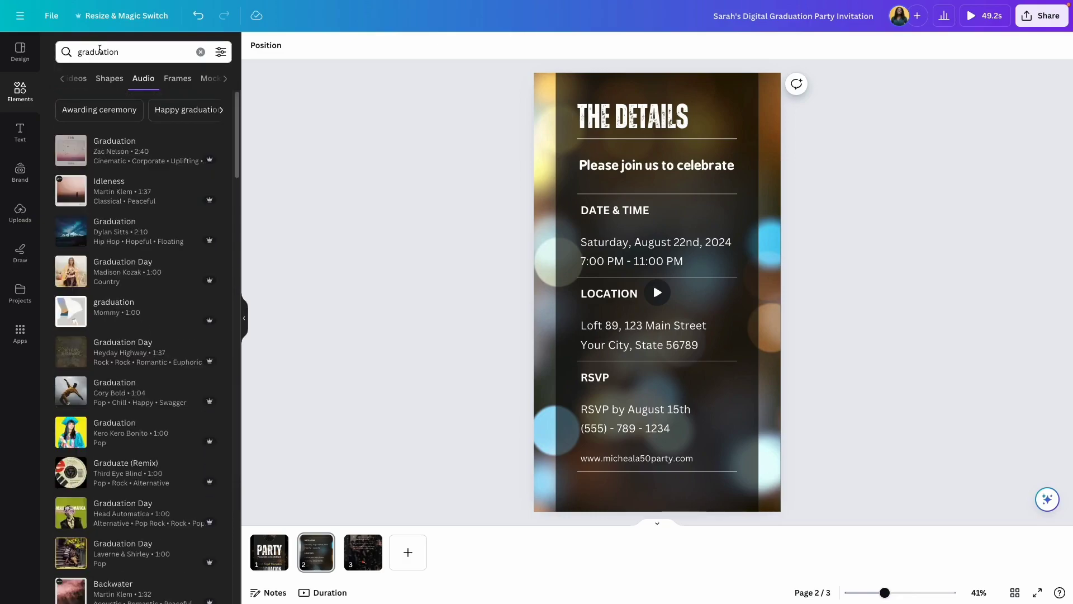
mouse_move(140, 384)
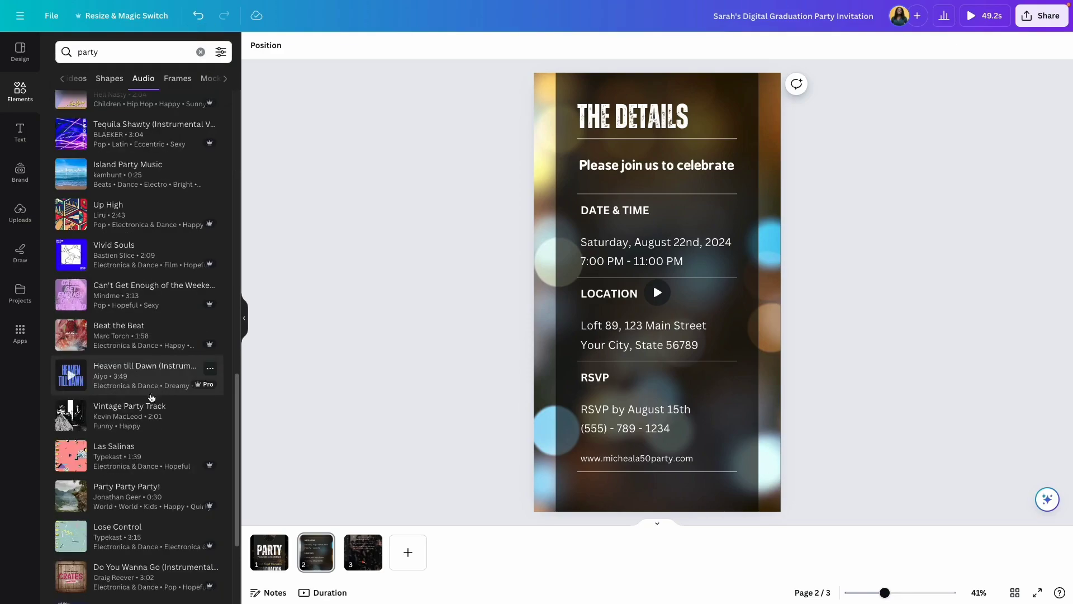
scroll(150, 391, down, 2)
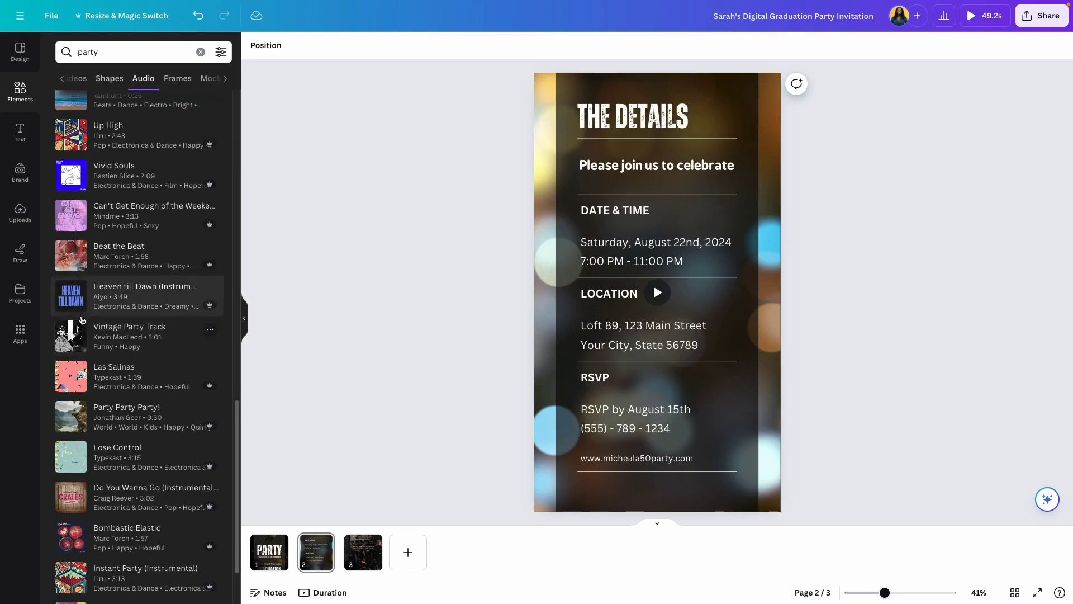
scroll(73, 456, up, 7)
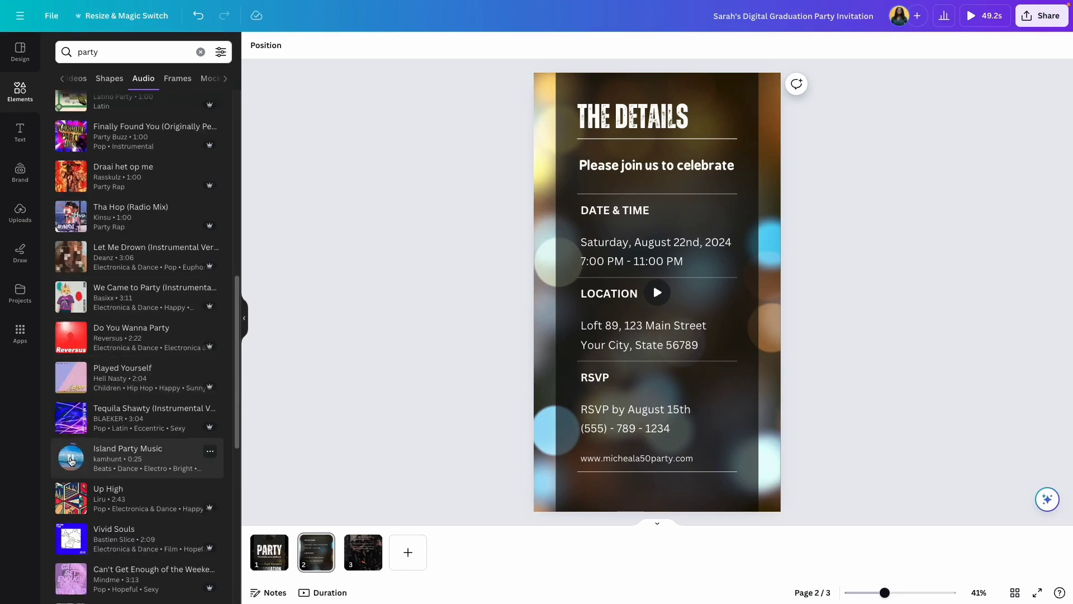
click(69, 456)
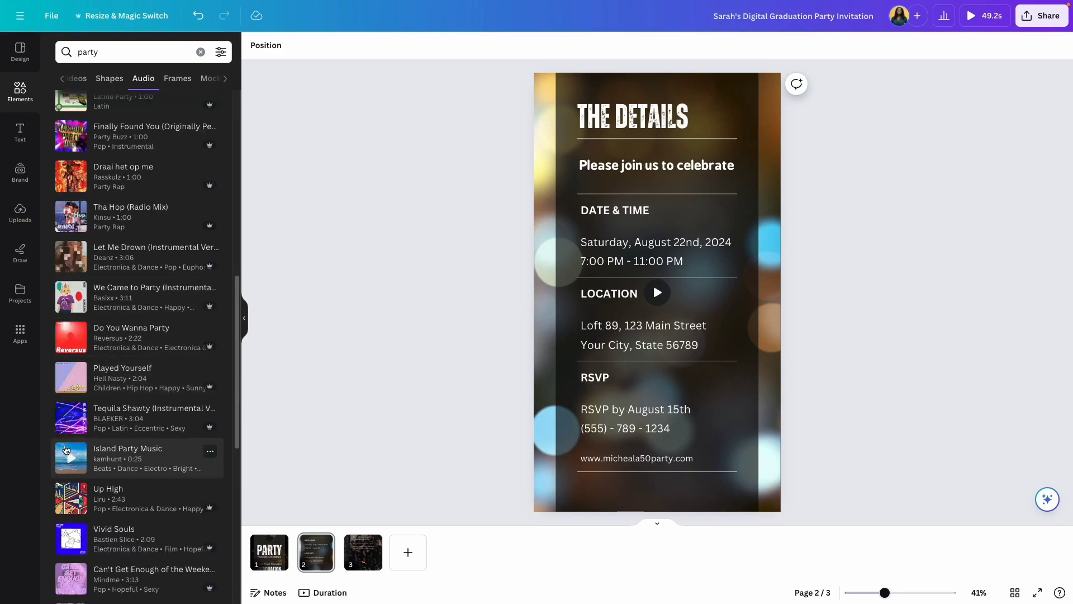
key(Page_Down)
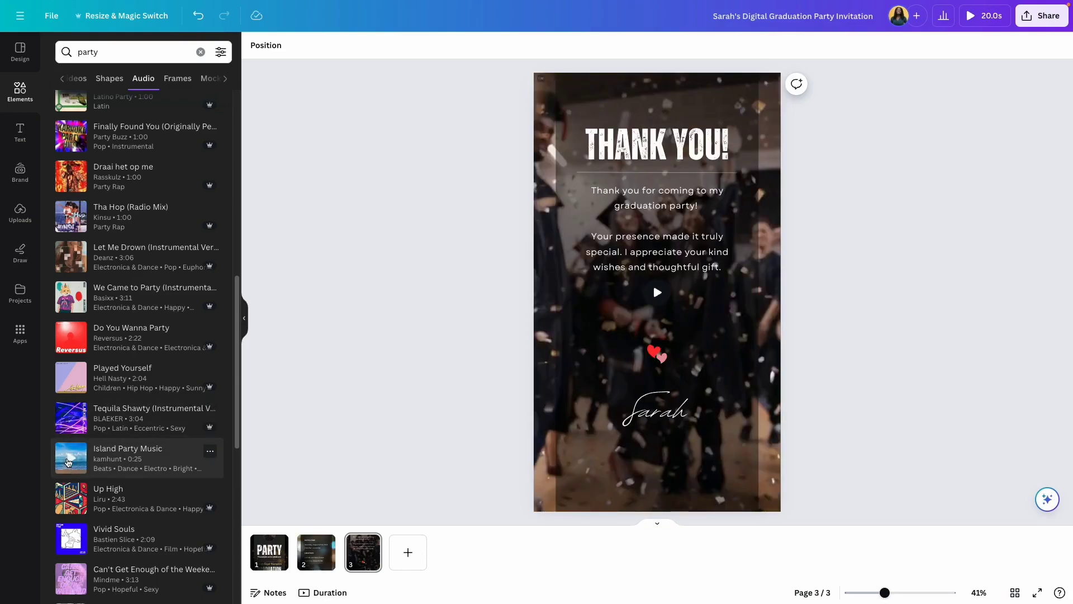
Add Island Party Music, trim it to about 15 seconds, preview full-screen, then return to page 1.
drag(67, 463, 348, 570)
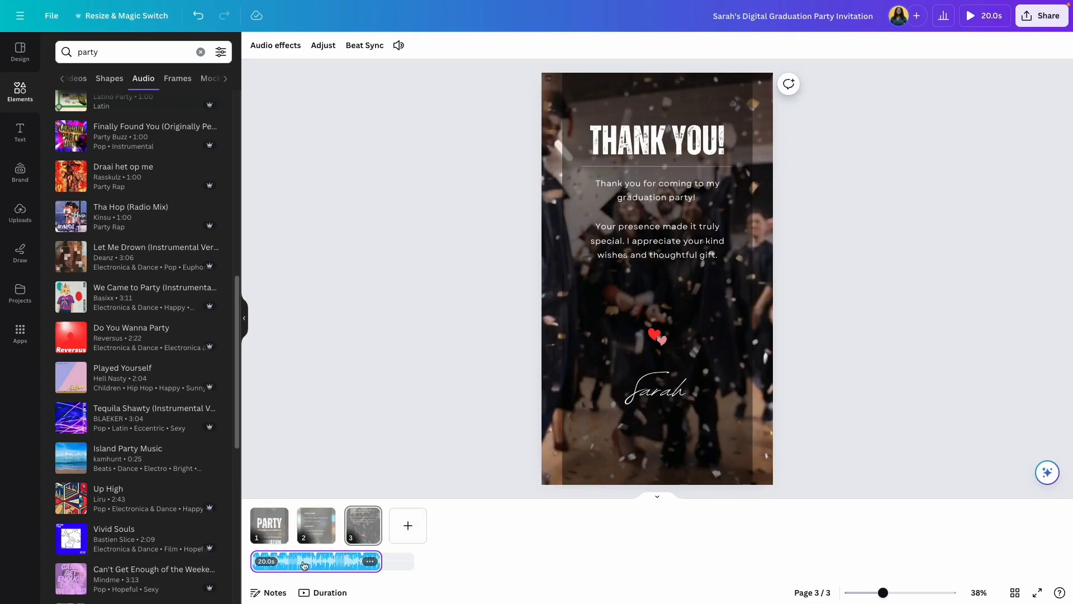
drag(381, 561, 338, 560)
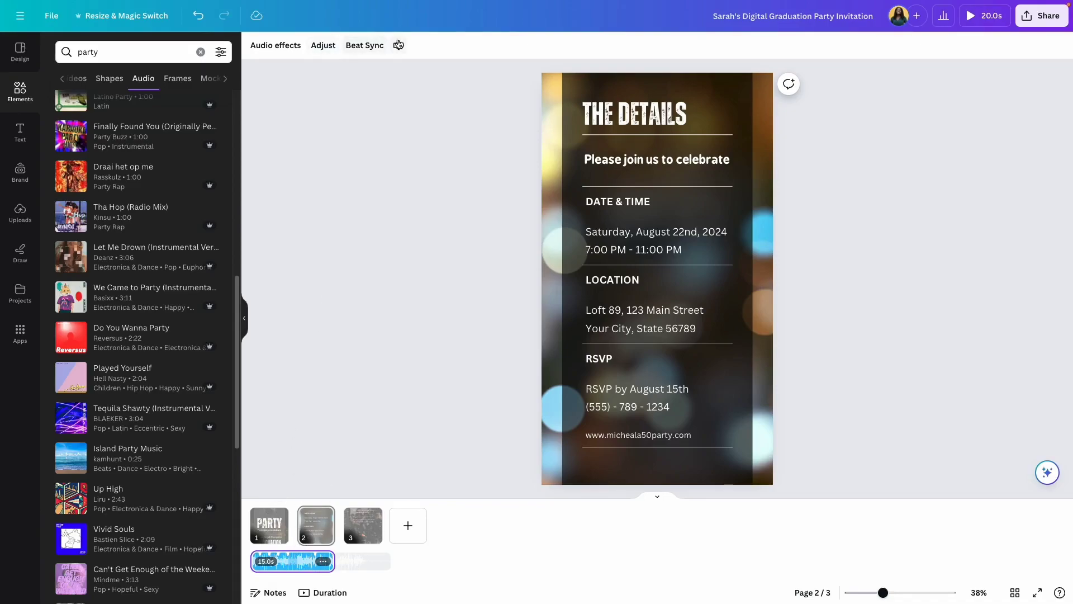
click(245, 318)
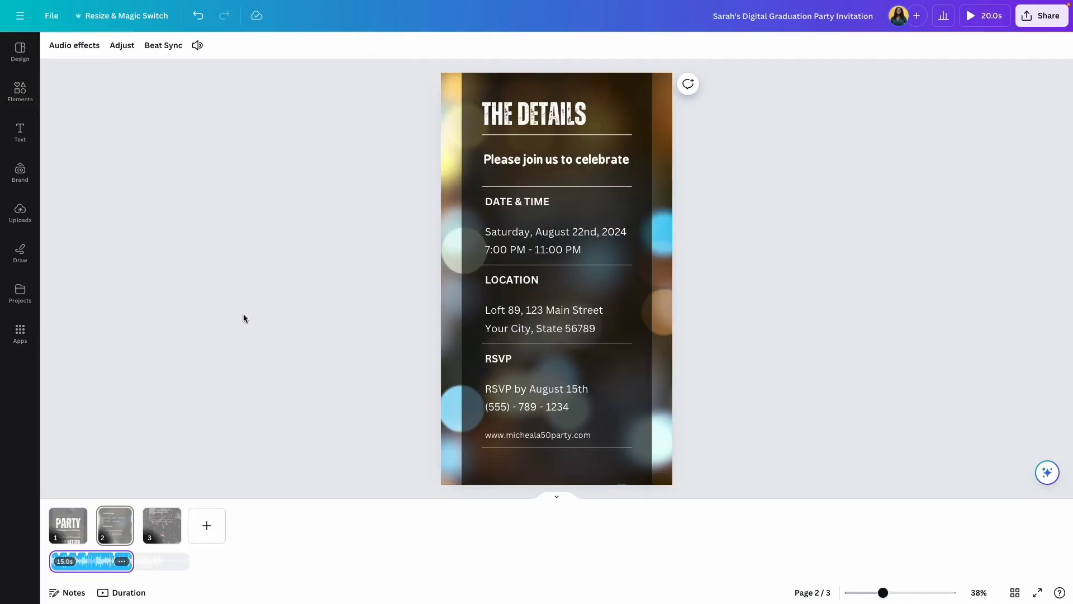
click(974, 17)
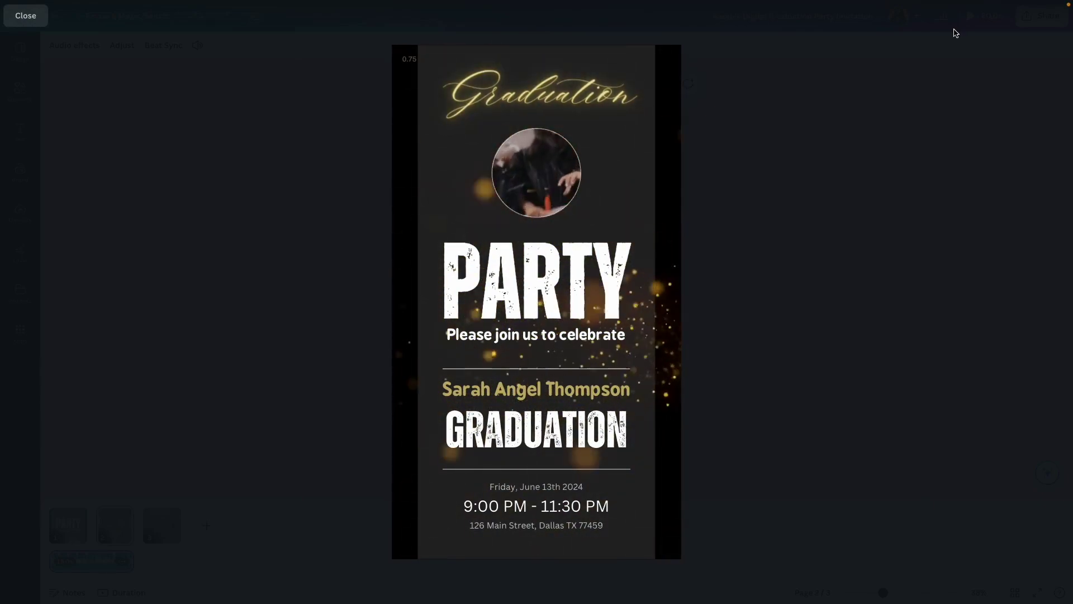
key(Escape)
click(74, 546)
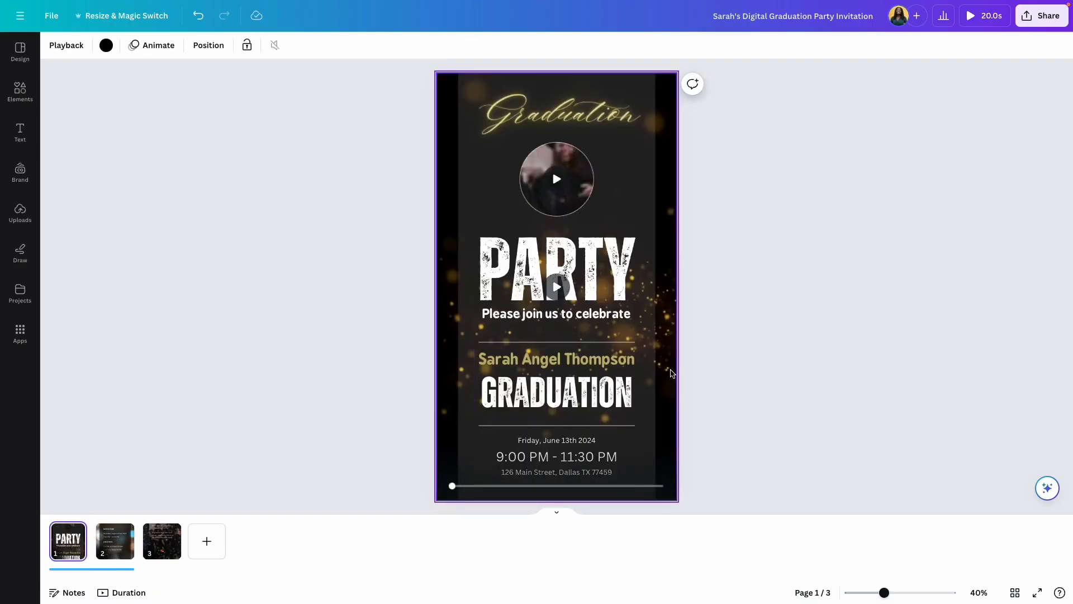
Set the download to MP4 Video with only page 1 selected.
click(1042, 16)
click(887, 291)
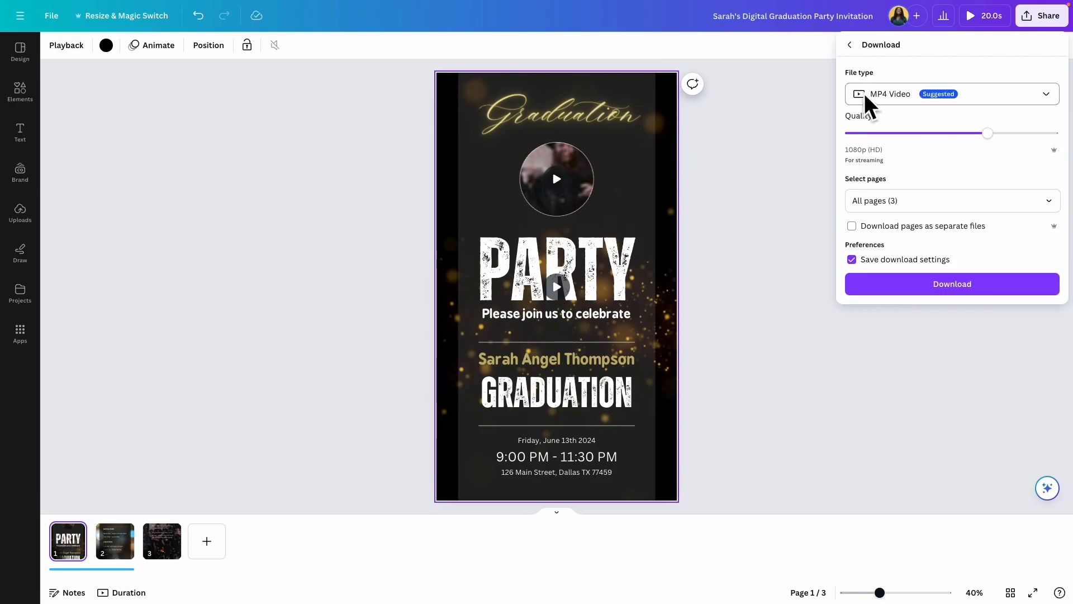
click(1044, 96)
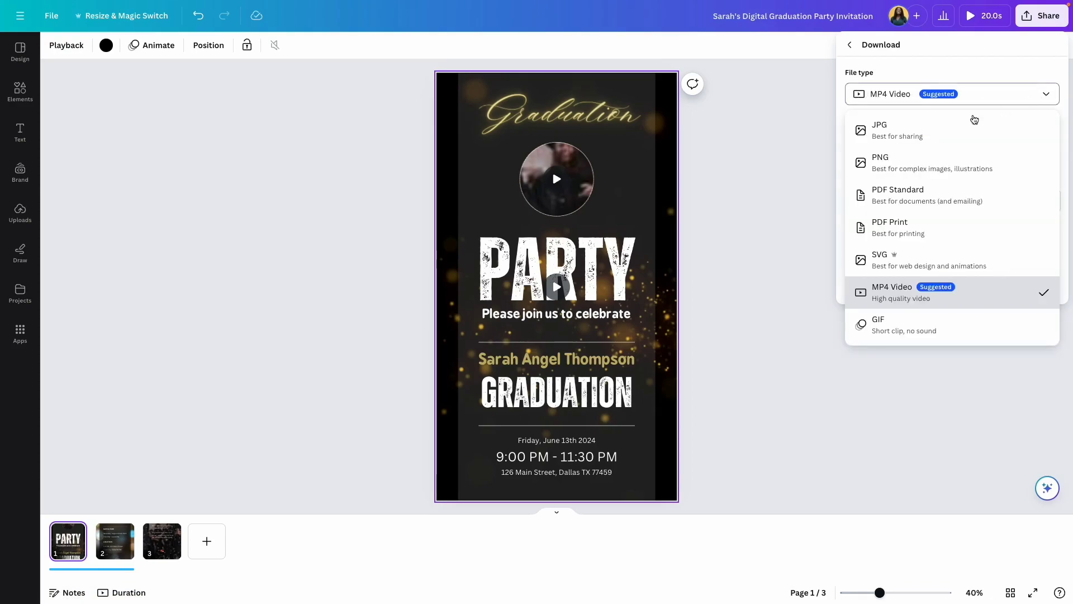
click(912, 296)
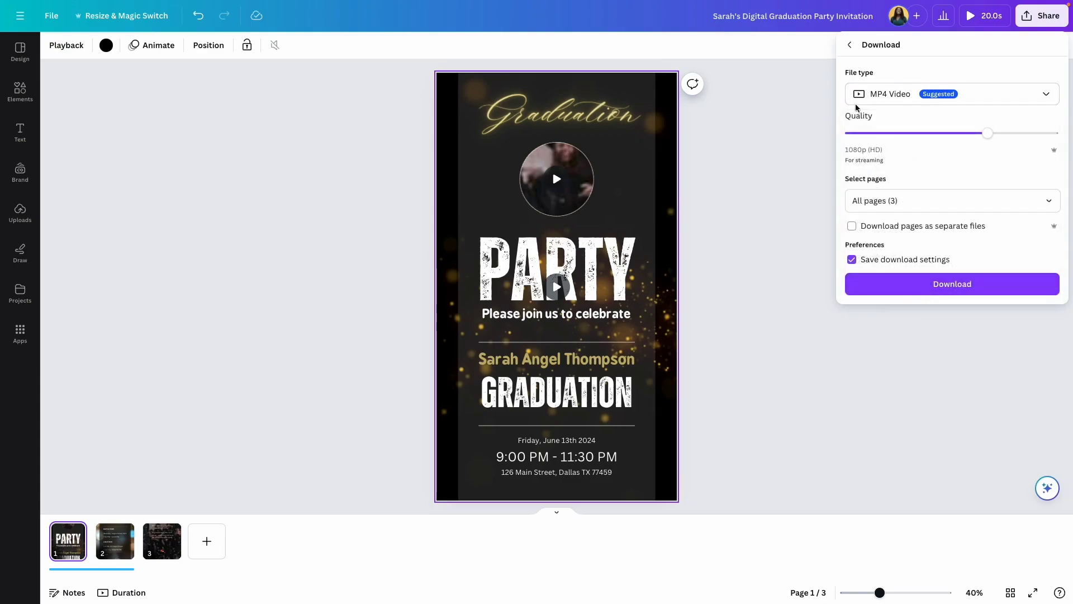
click(1049, 204)
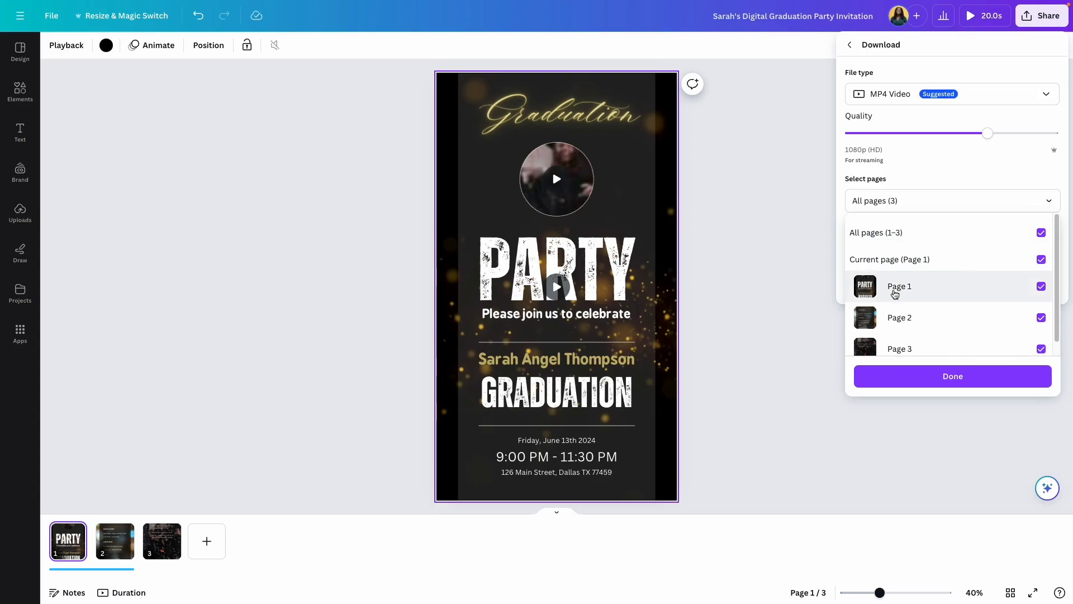
click(1041, 317)
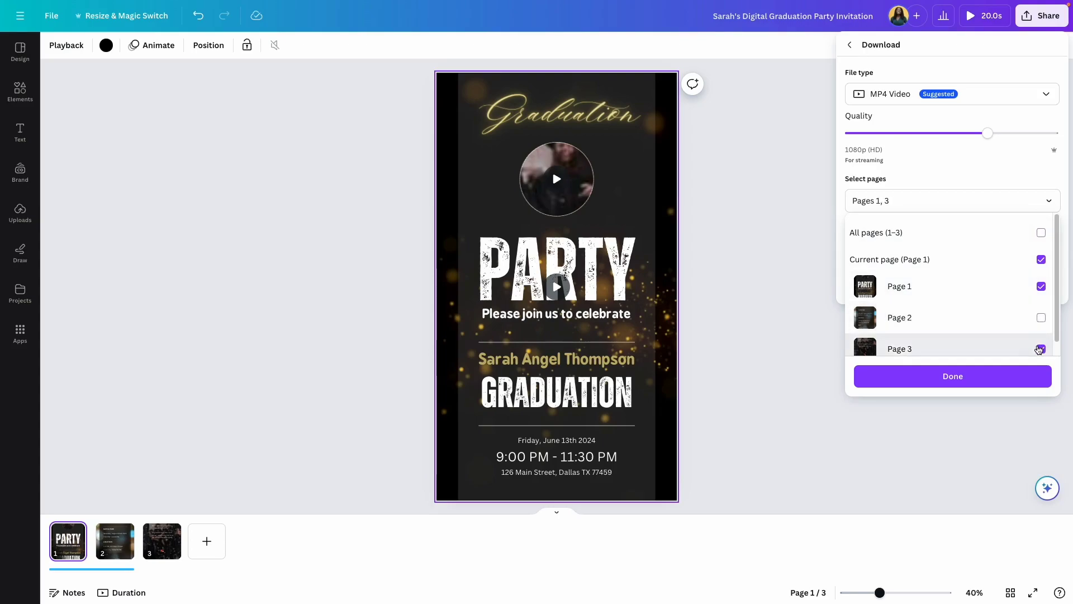
click(1040, 348)
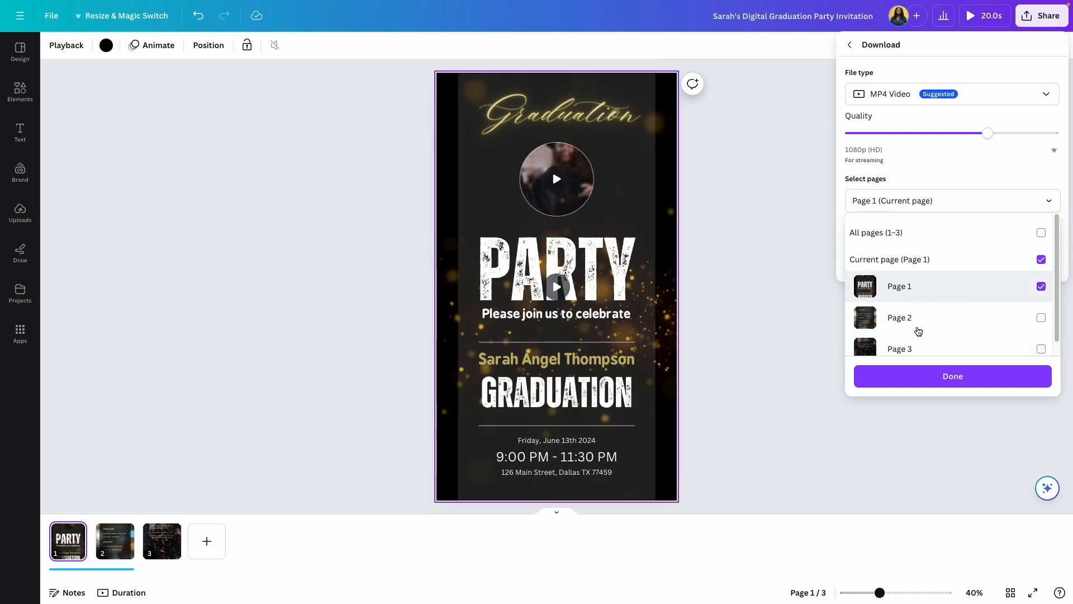
click(943, 383)
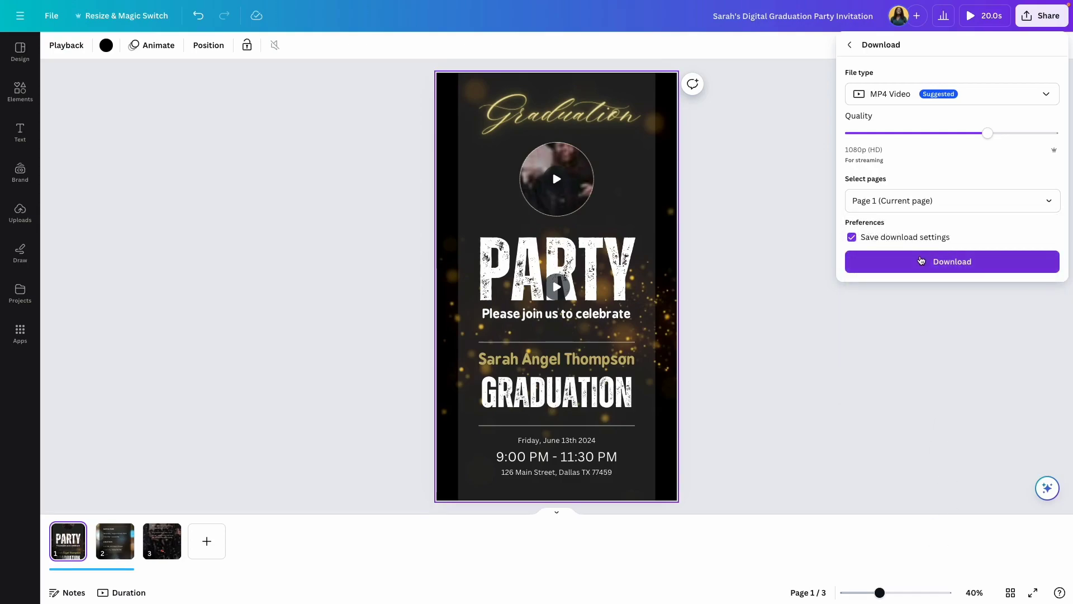
Download the MP4 and save it into the Downloads folder.
click(920, 260)
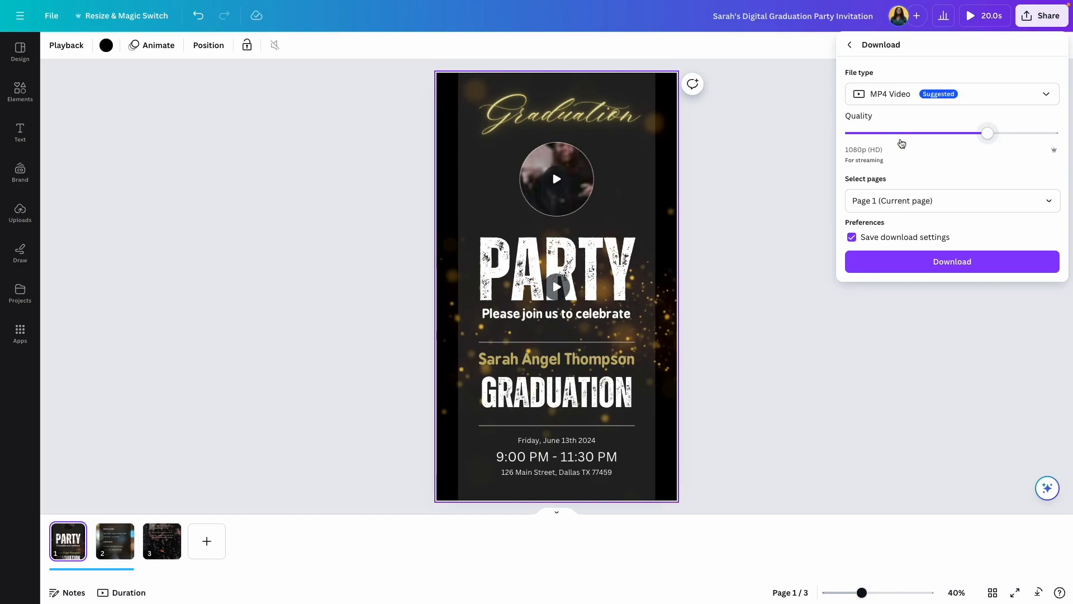
click(1046, 201)
click(911, 319)
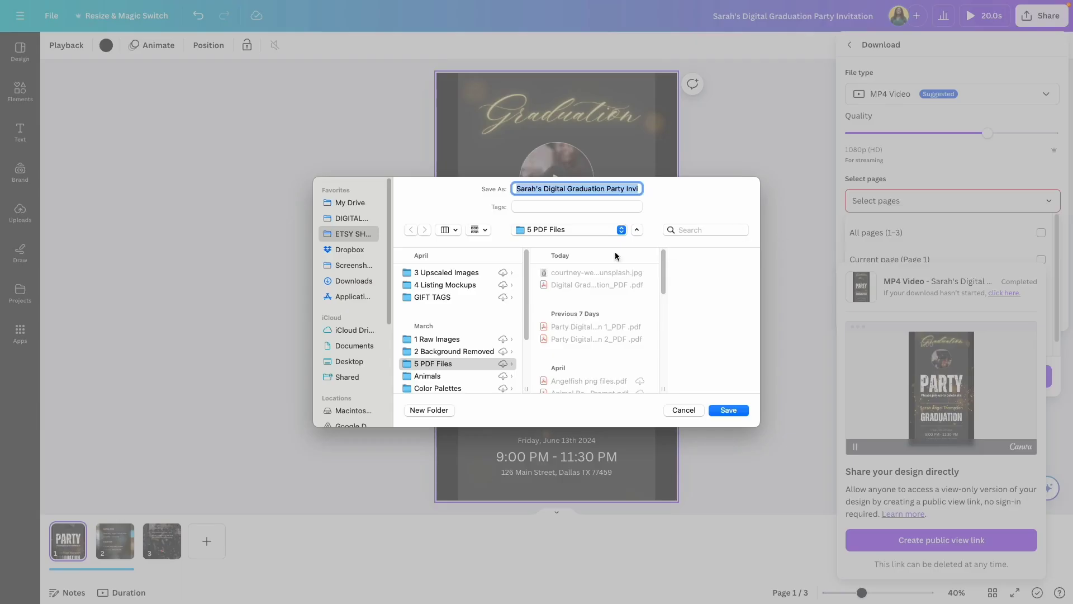
click(345, 233)
click(367, 282)
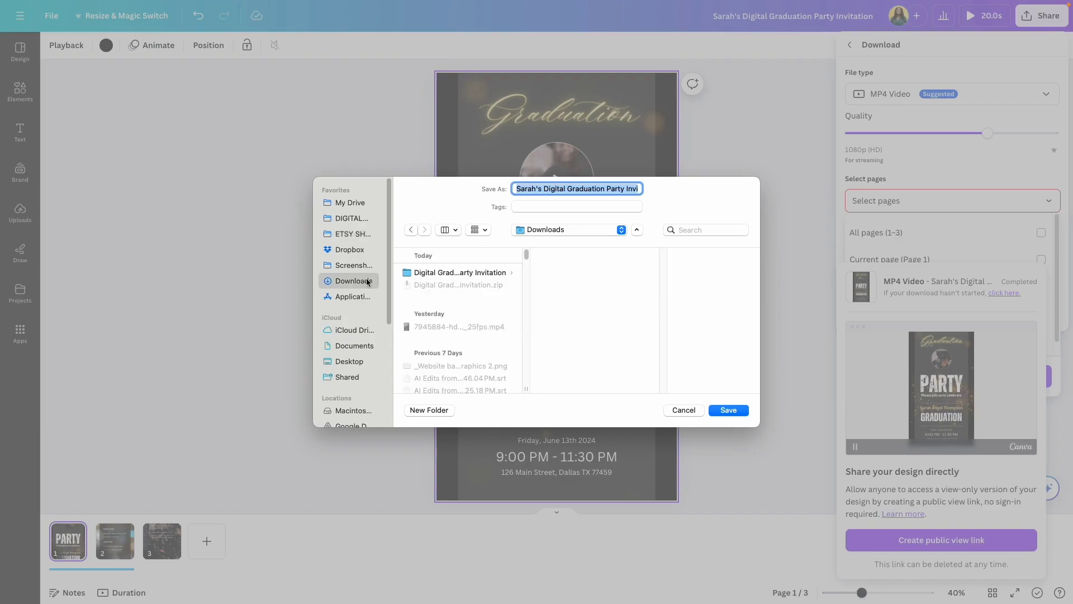
click(721, 412)
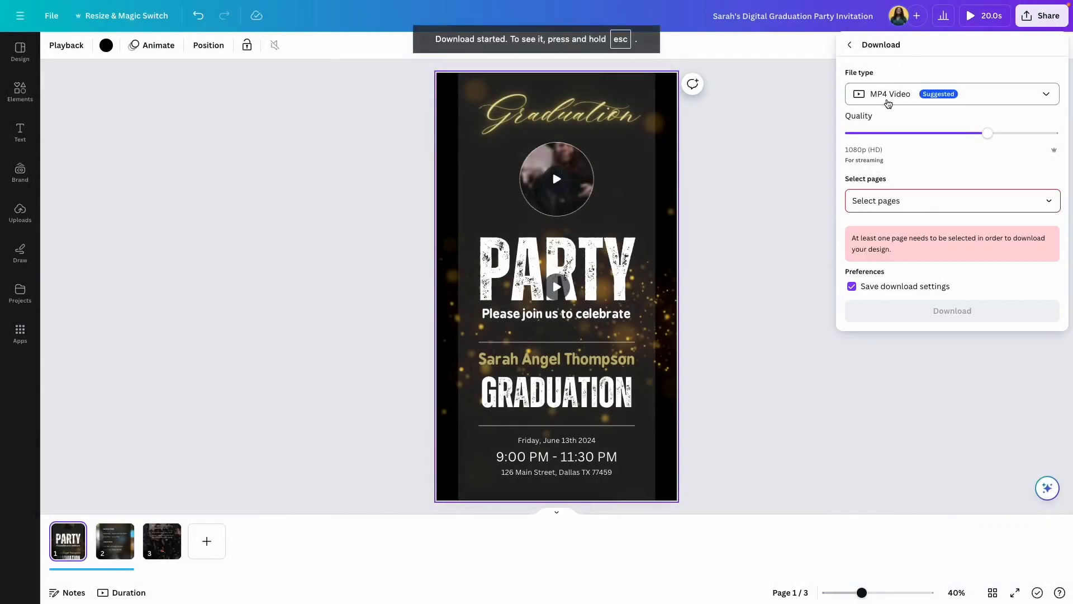
click(888, 95)
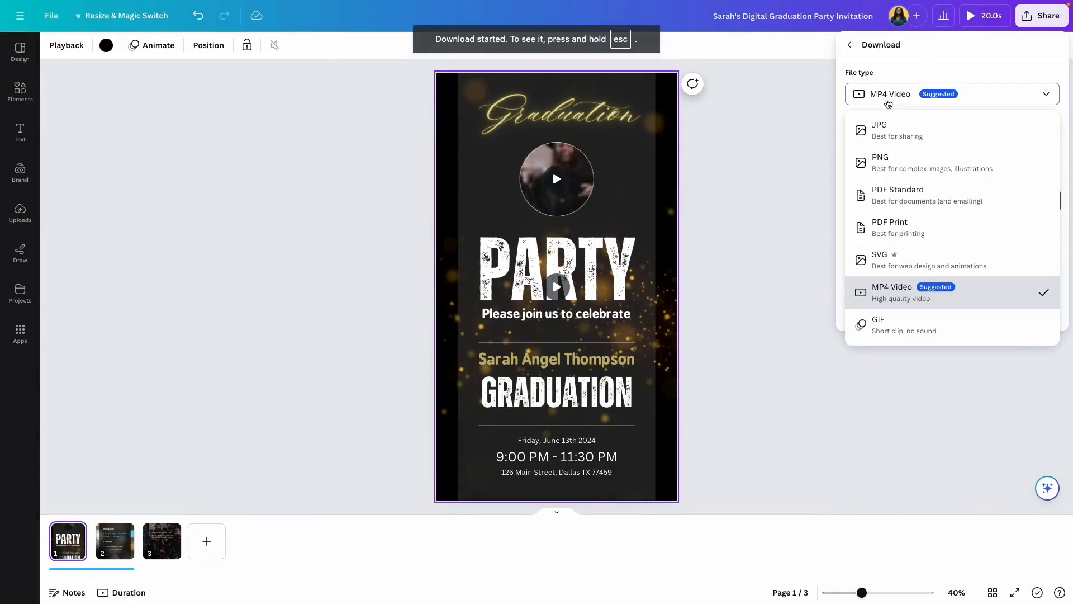
Download page 1 only as a 1080 × 1920 px PNG image.
click(899, 171)
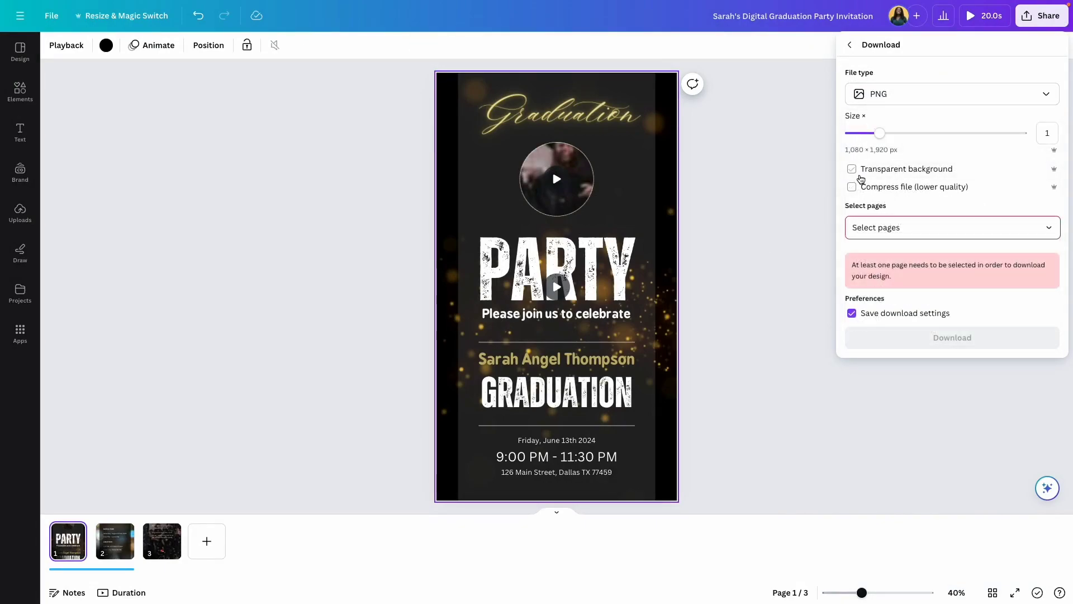
click(917, 226)
click(925, 316)
click(936, 402)
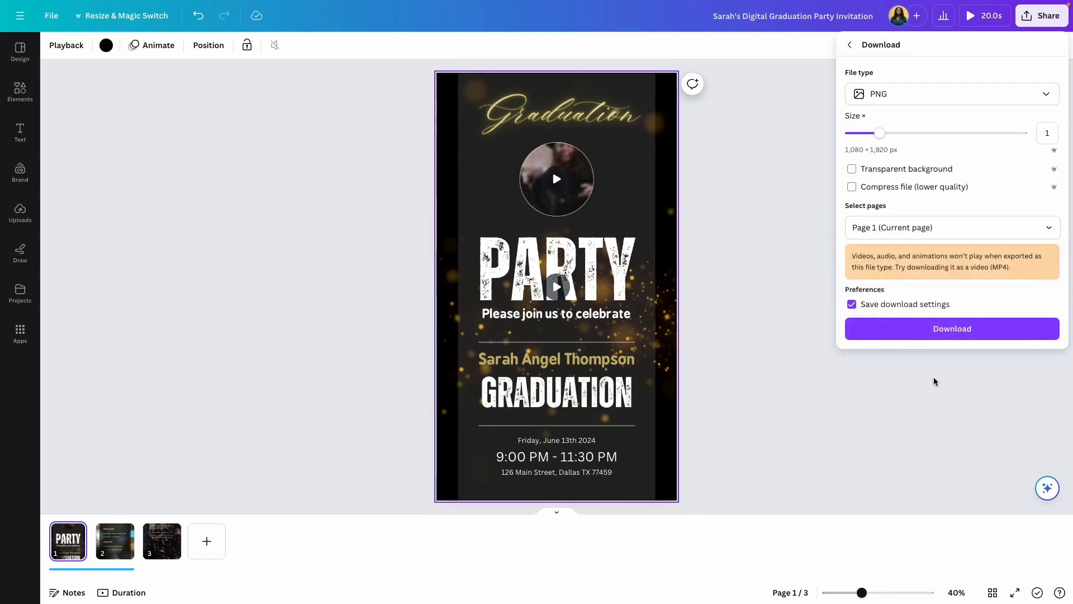
click(948, 334)
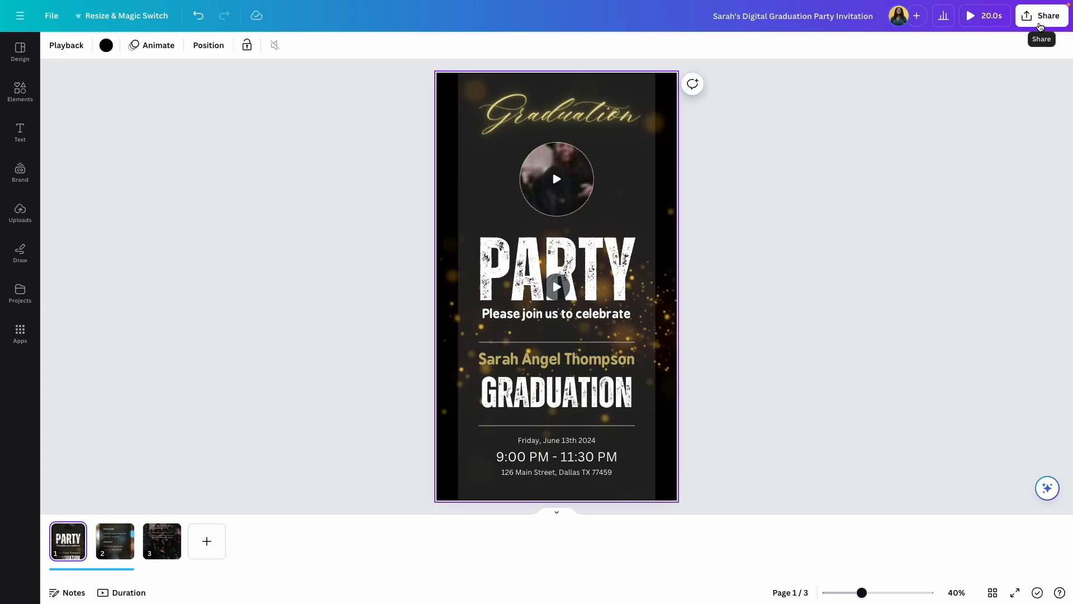
Set page 1's download to PDF Standard, then close the download settings.
click(1041, 27)
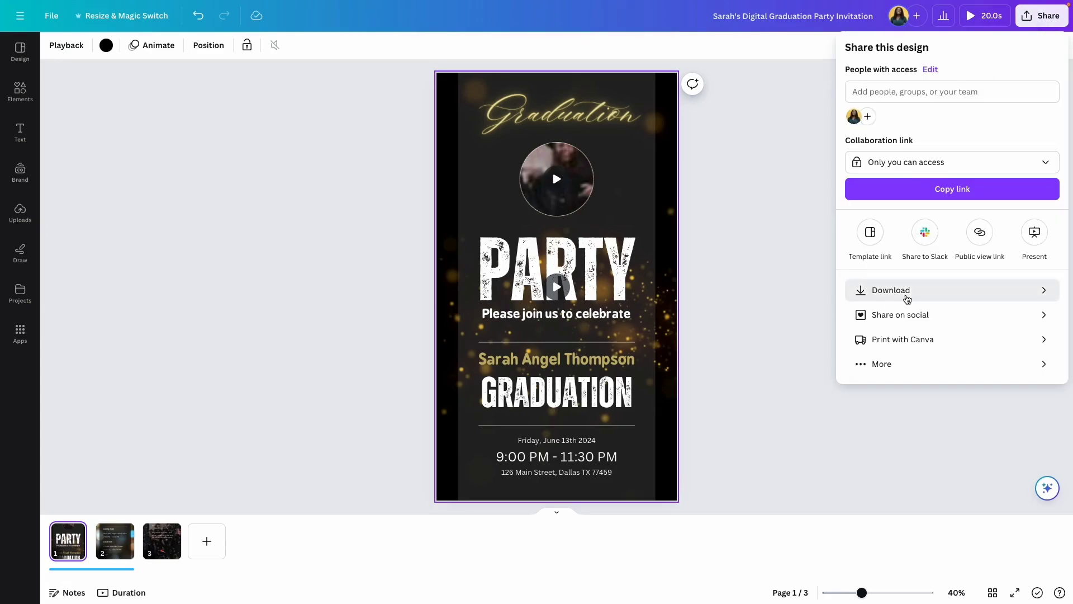
click(939, 292)
click(879, 99)
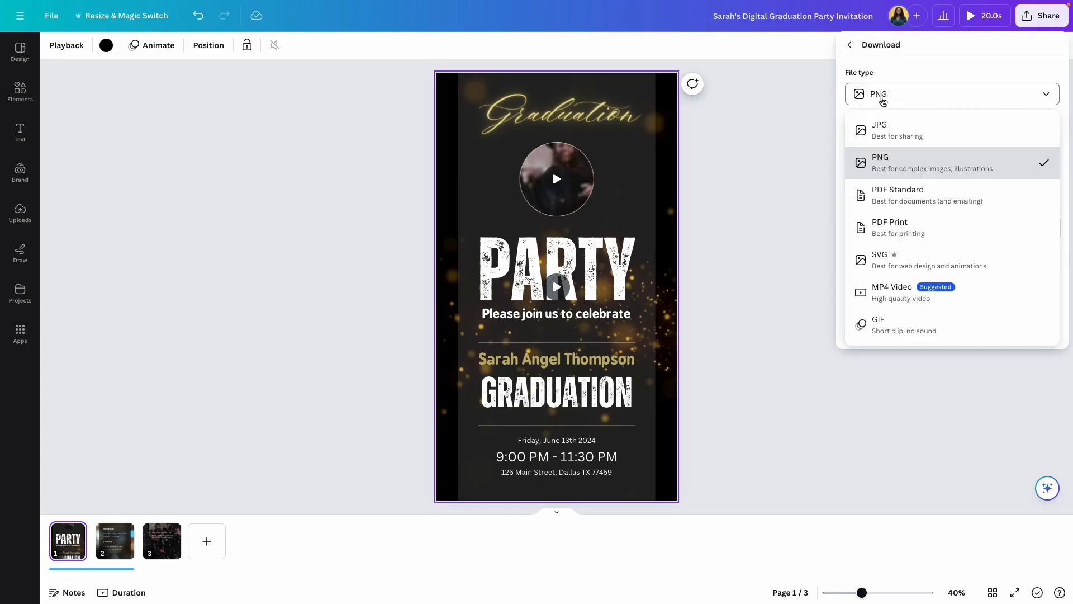
click(920, 197)
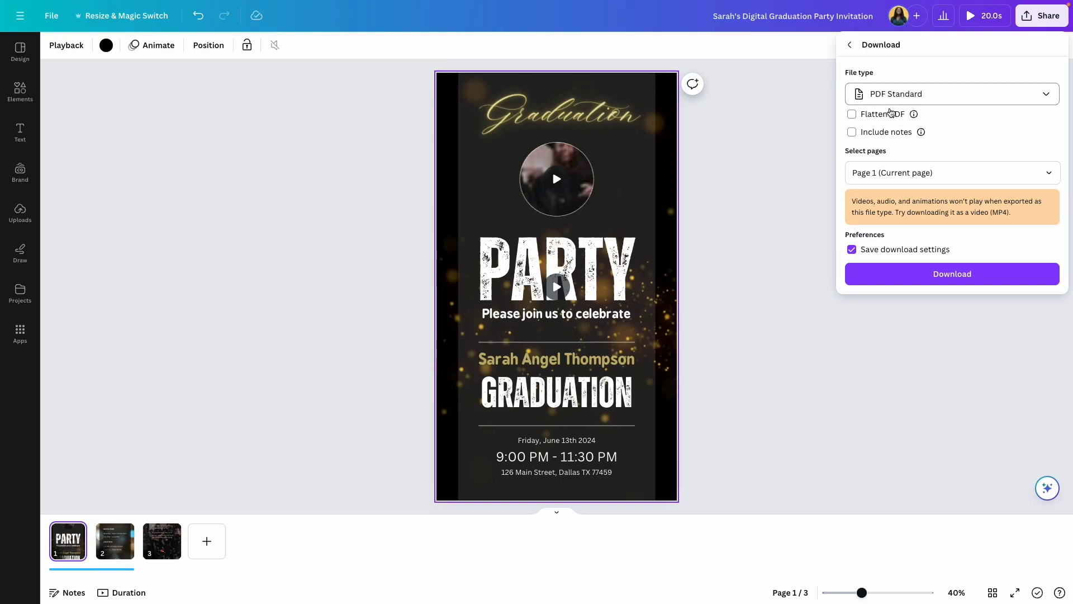
click(746, 257)
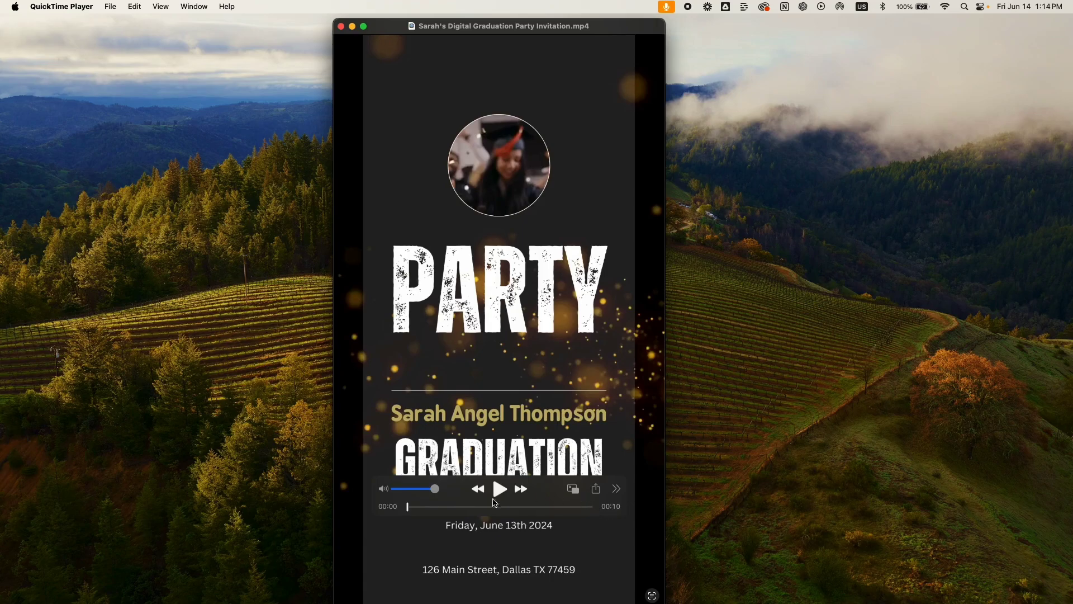
Play the exported invitation MP4 in QuickTime Player to review it.
click(500, 491)
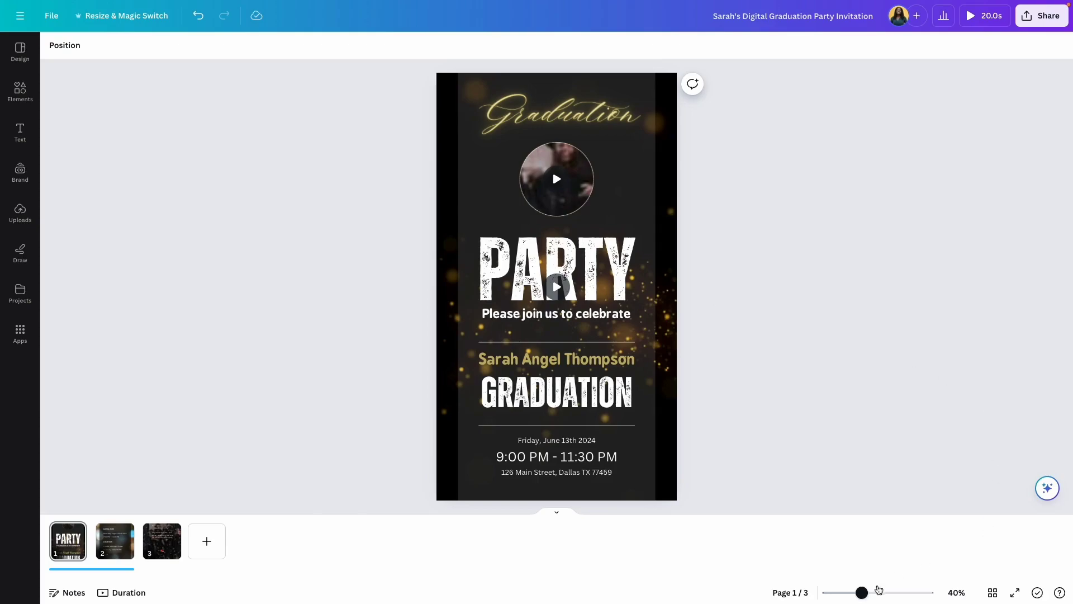
Zoom page 1 to 64% and select the graduate's name and GRADUATION text group.
click(876, 594)
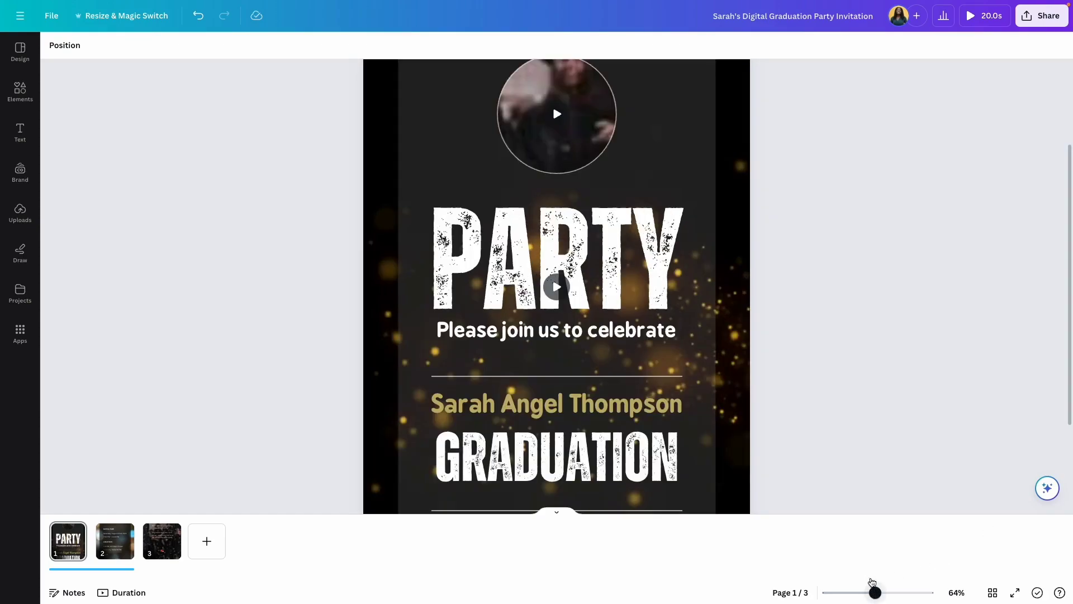
scroll(768, 221, down, 2)
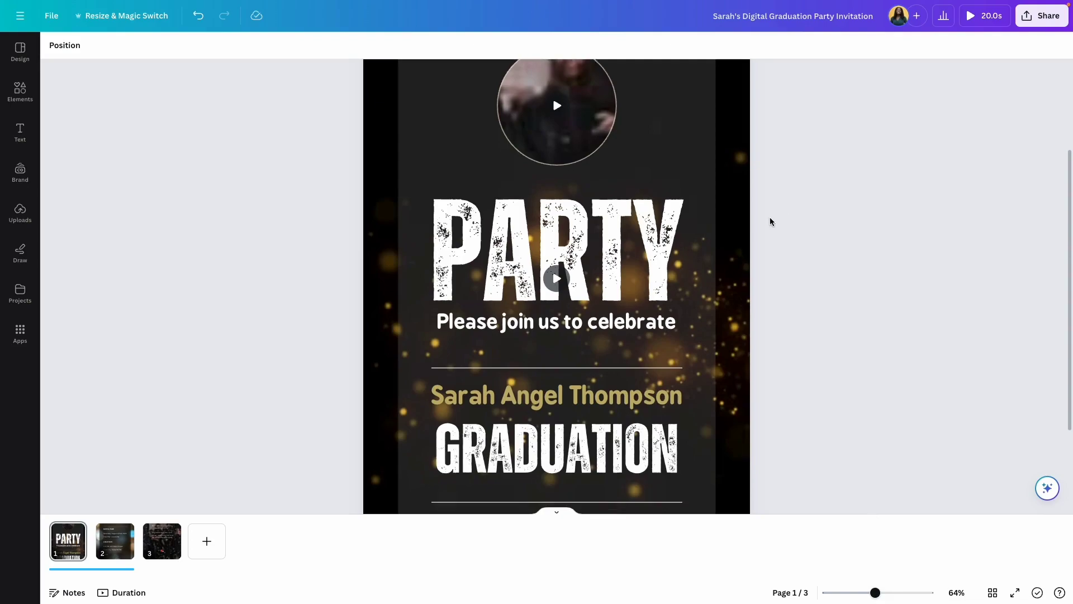
click(470, 348)
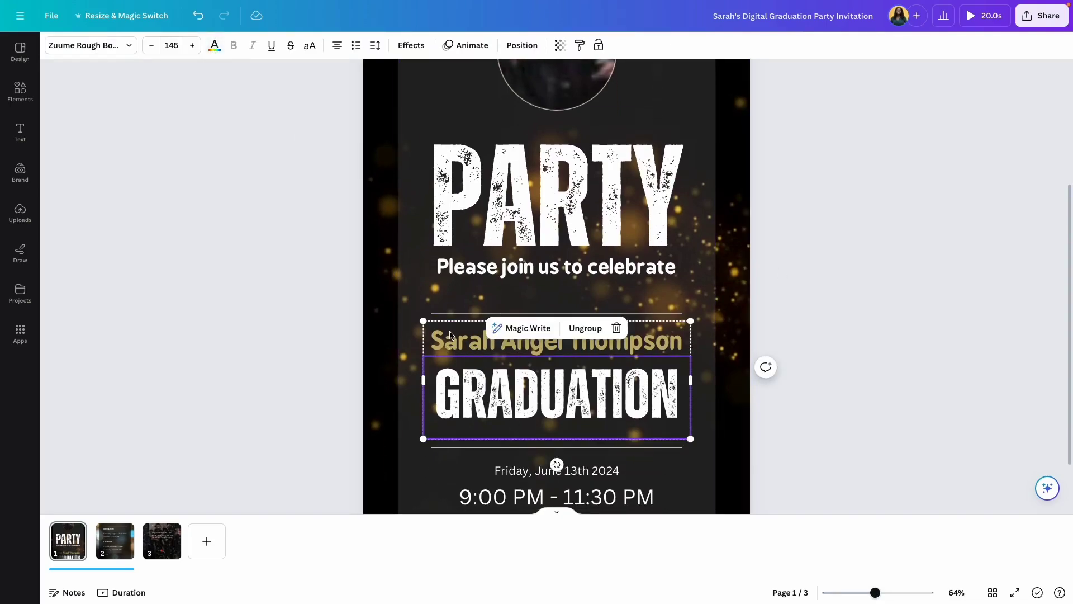
Set the graduate's name text colour to the pink Document colors swatch.
click(215, 48)
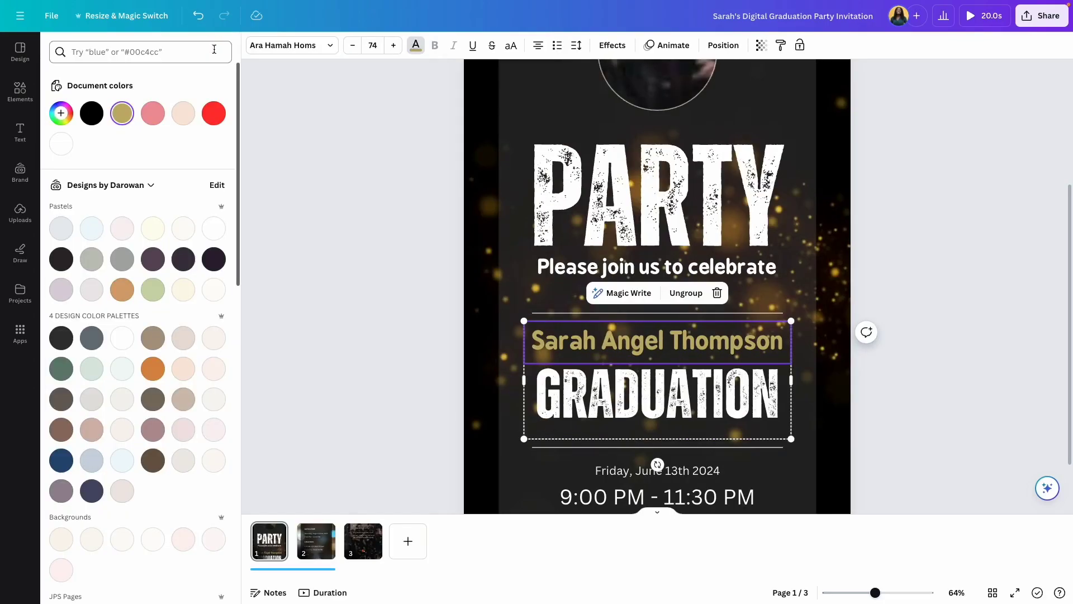
click(152, 114)
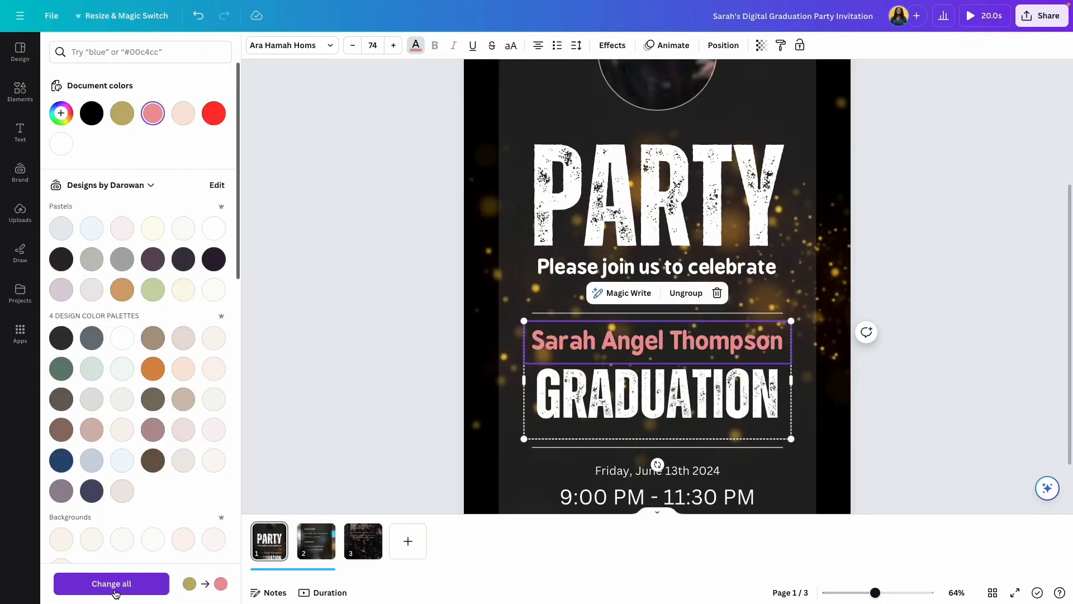